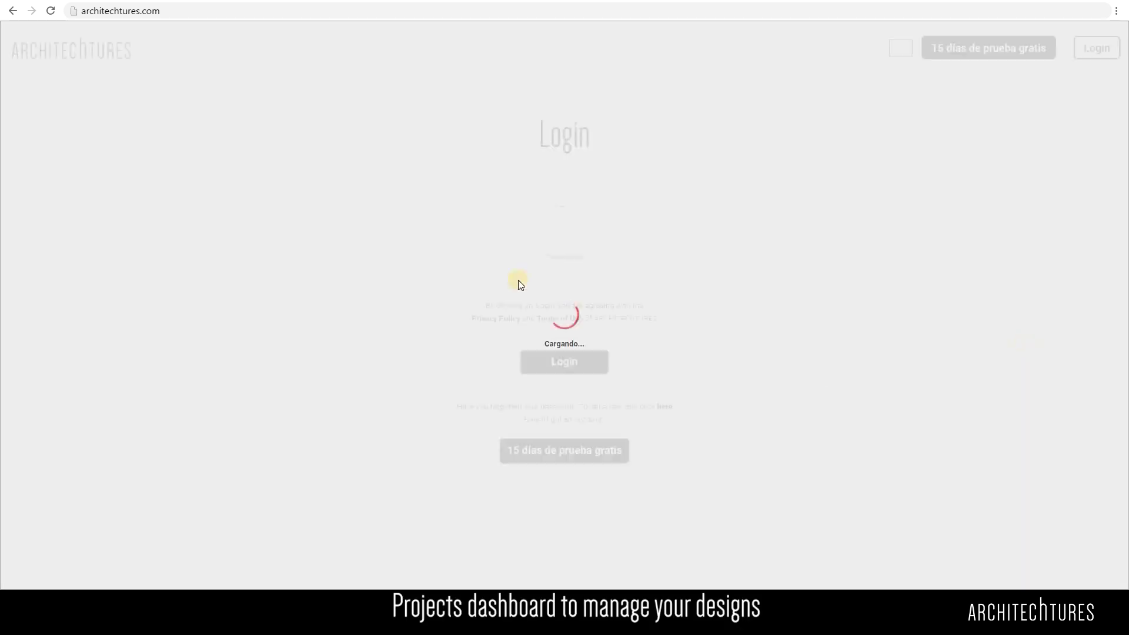
Step: Sign in and create the project 'Architechtures' located in London, United Kingdom
{"action": "left_click", "coordinate": [503, 233]}
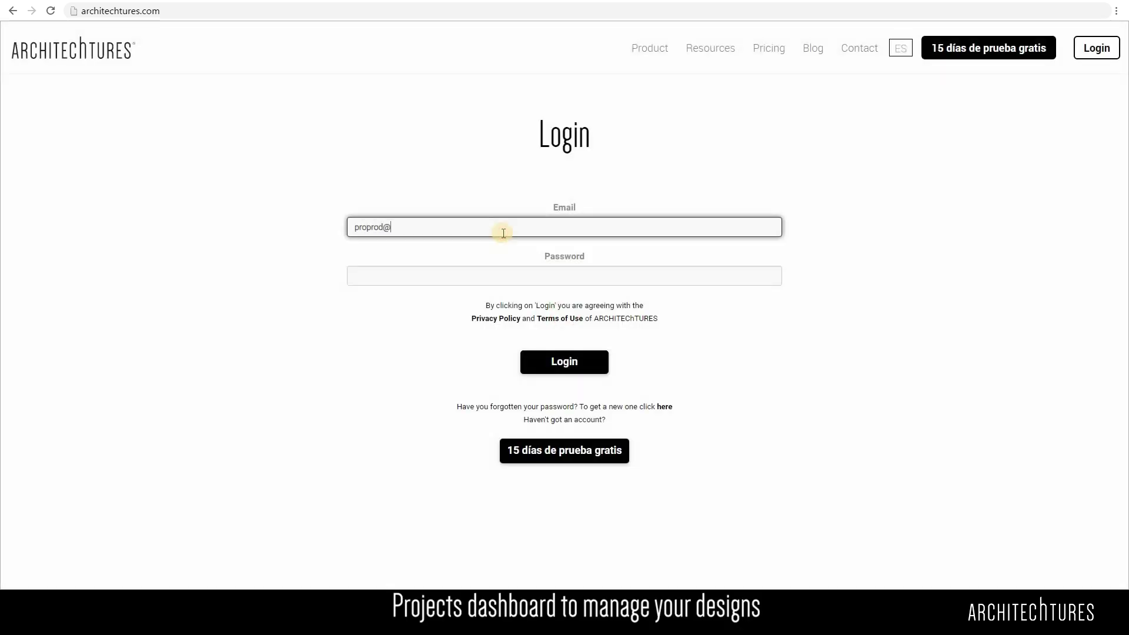
{"action": "key", "text": "Tab"}
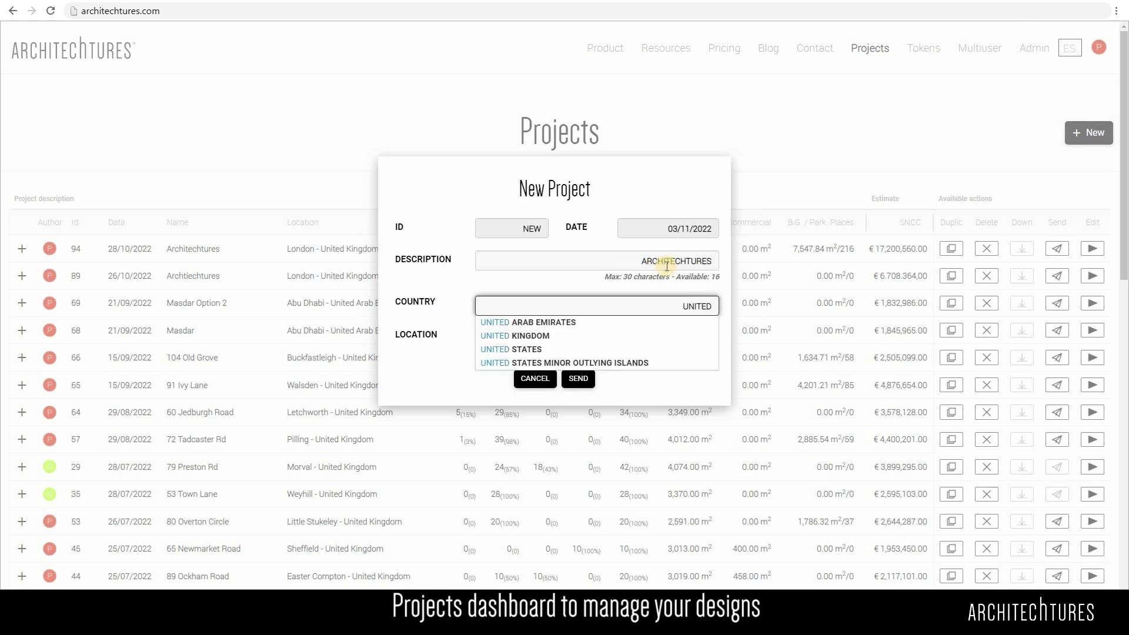
{"action": "left_click", "coordinate": [515, 336]}
{"action": "type", "text": "LONDON"}
{"action": "left_click", "coordinate": [578, 378]}
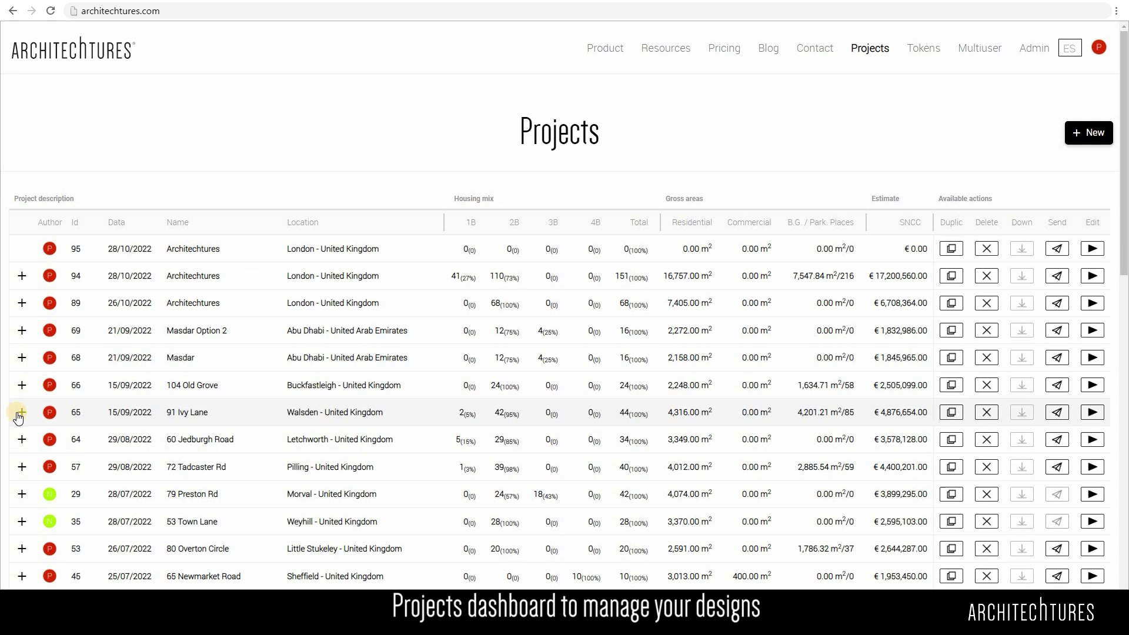
{"action": "left_click", "coordinate": [19, 414]}
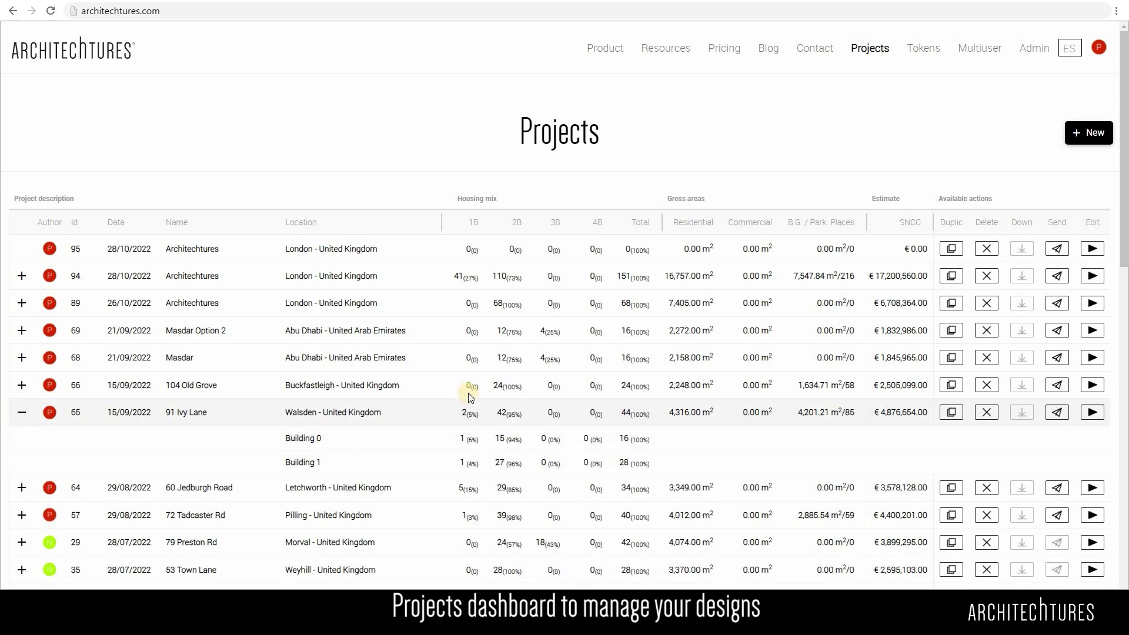
Step: Import a rectangular area around Vaasankatu from the OpenStreetMap site map
{"action": "left_click", "coordinate": [1092, 248]}
{"action": "left_click", "coordinate": [53, 142]}
{"action": "left_click", "coordinate": [53, 174]}
{"action": "left_click", "coordinate": [226, 154]}
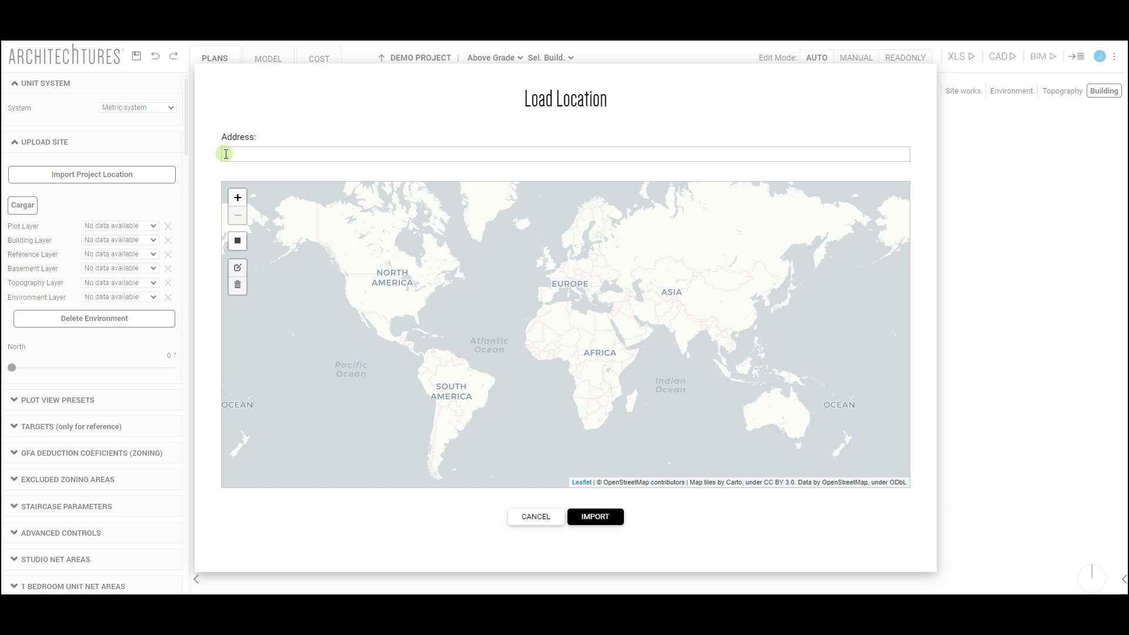
{"action": "type", "text": "Vaasankatu"}
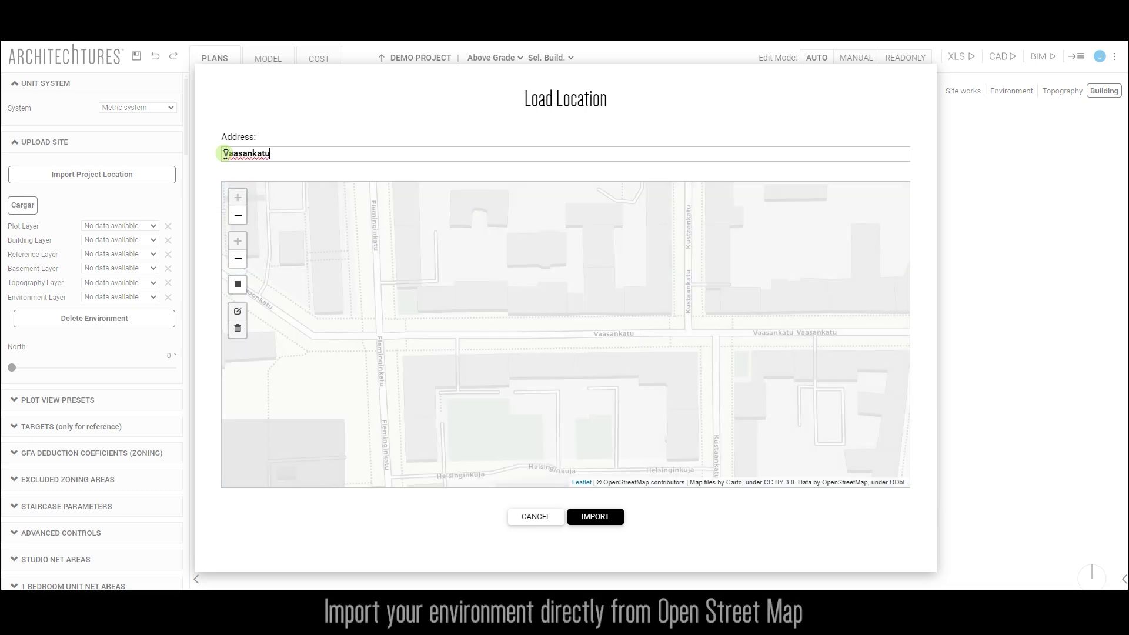
{"action": "left_click_drag", "start_coordinate": [582, 323], "coordinate": [549, 329]}
{"action": "scroll", "coordinate": [549, 329], "scroll_direction": "down", "scroll_amount": 1}
{"action": "left_click", "coordinate": [237, 284]}
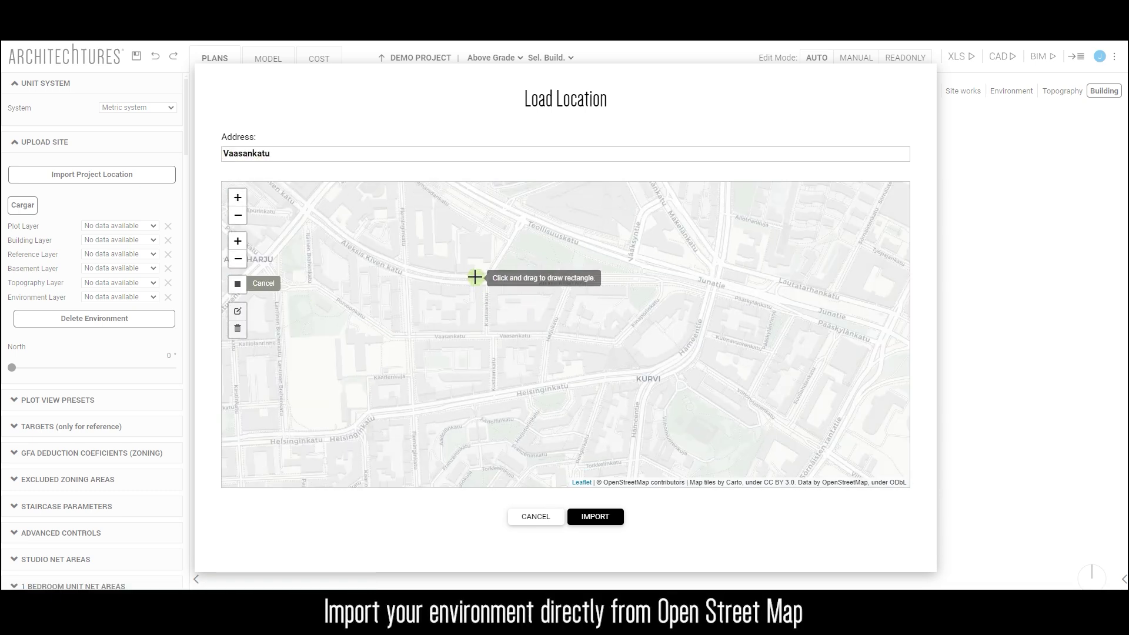
{"action": "left_click_drag", "start_coordinate": [474, 273], "coordinate": [574, 417]}
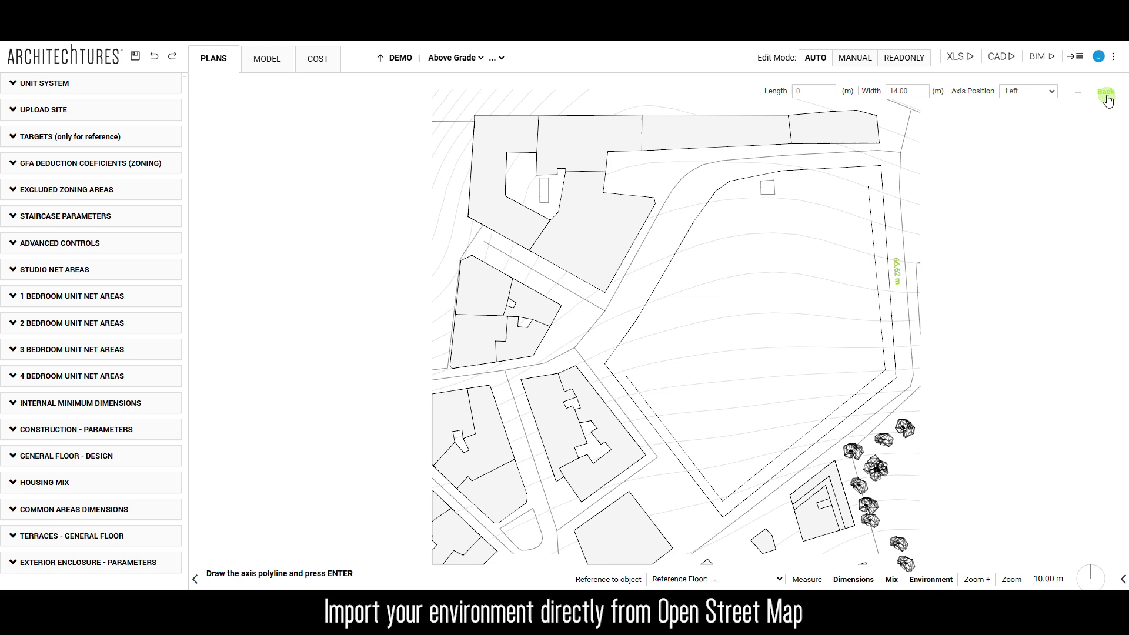
Step: Draw the building axis to generate Building 1 and inspect it in 3D
{"action": "left_click", "coordinate": [885, 371]}
{"action": "left_click", "coordinate": [722, 501]}
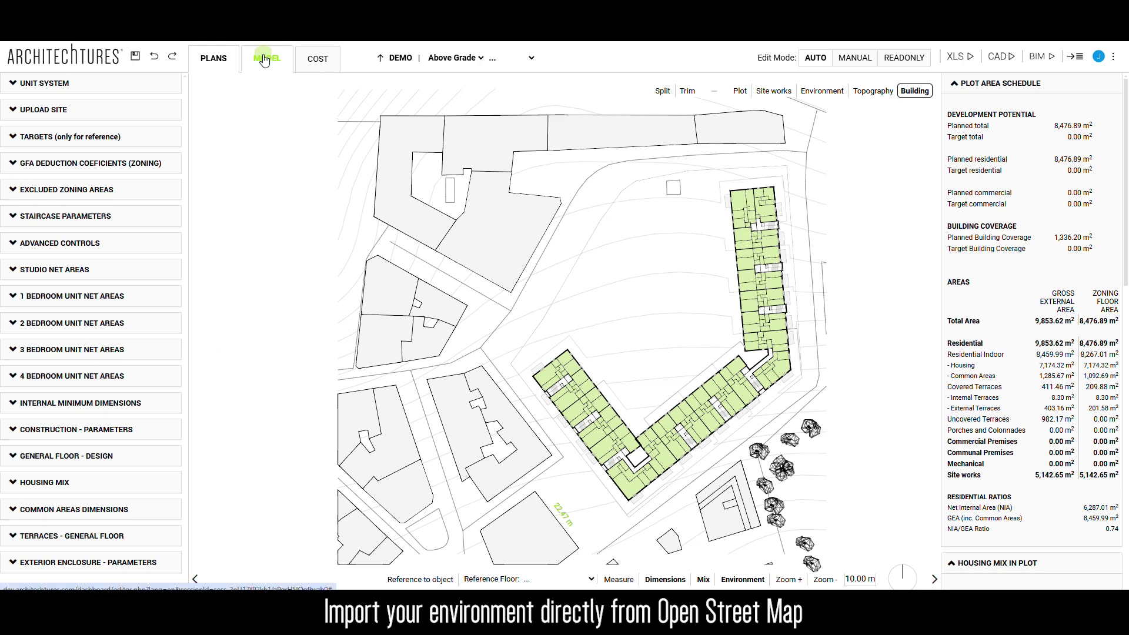
{"action": "left_click", "coordinate": [264, 60]}
{"action": "mouse_move", "coordinate": [400, 239]}
{"action": "left_mouse_down"}
{"action": "mouse_move", "coordinate": [456, 156]}
{"action": "mouse_move", "coordinate": [675, 292]}
{"action": "mouse_move", "coordinate": [605, 259]}
{"action": "mouse_move", "coordinate": [525, 275]}
{"action": "mouse_move", "coordinate": [650, 307]}
{"action": "mouse_move", "coordinate": [680, 304]}
{"action": "left_mouse_up"}
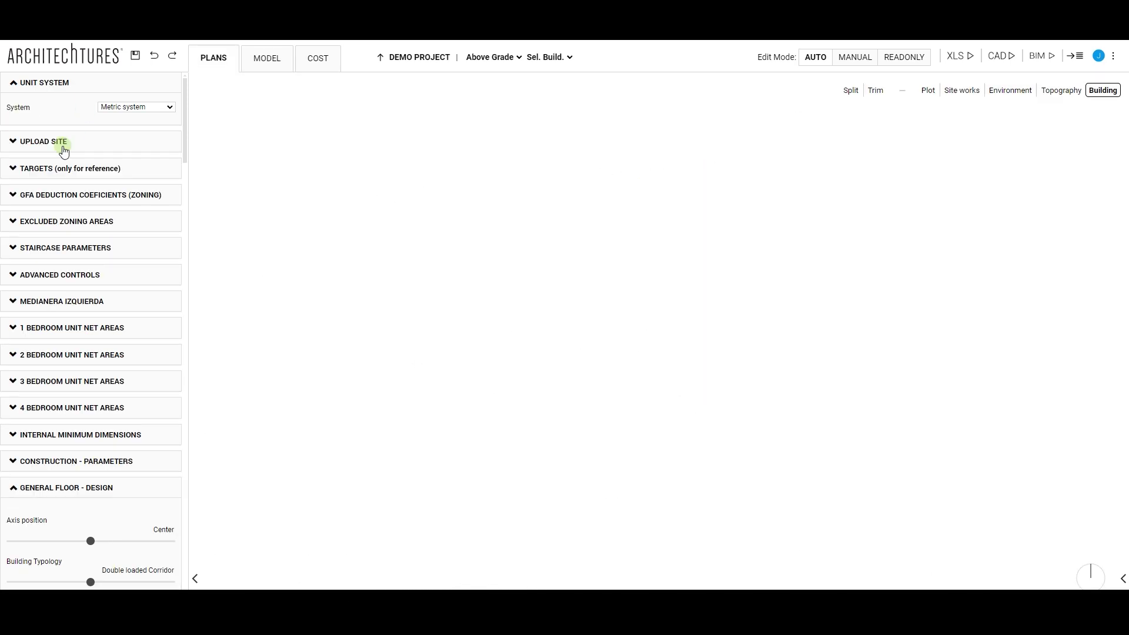
Step: Load the DWG with Plot - Parcela, Urban Plan and Environment as plot, reference and environment layers
{"action": "left_click", "coordinate": [64, 151]}
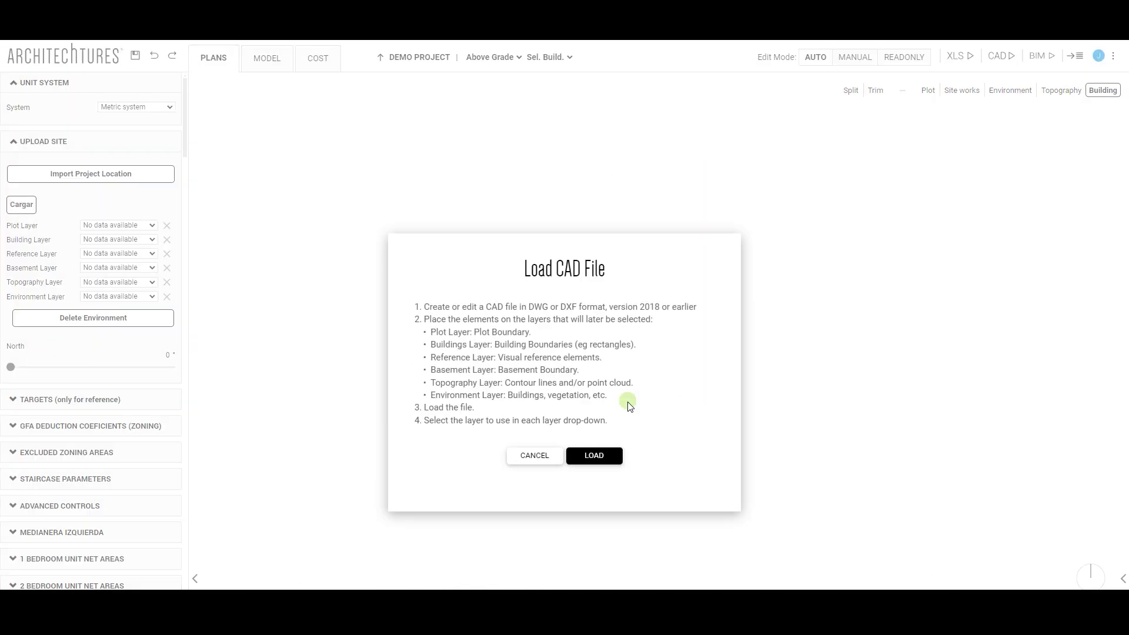
{"action": "left_click", "coordinate": [571, 355]}
{"action": "left_click", "coordinate": [118, 225]}
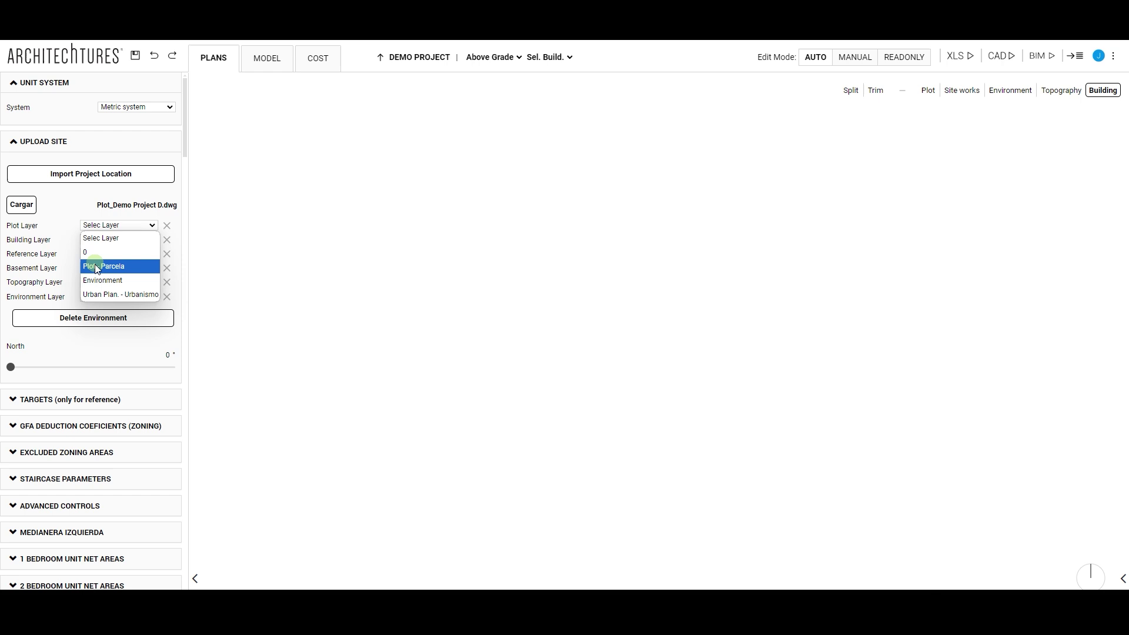
{"action": "left_click", "coordinate": [112, 263]}
{"action": "left_click", "coordinate": [117, 253]}
{"action": "left_click", "coordinate": [120, 329]}
{"action": "left_click", "coordinate": [117, 297]}
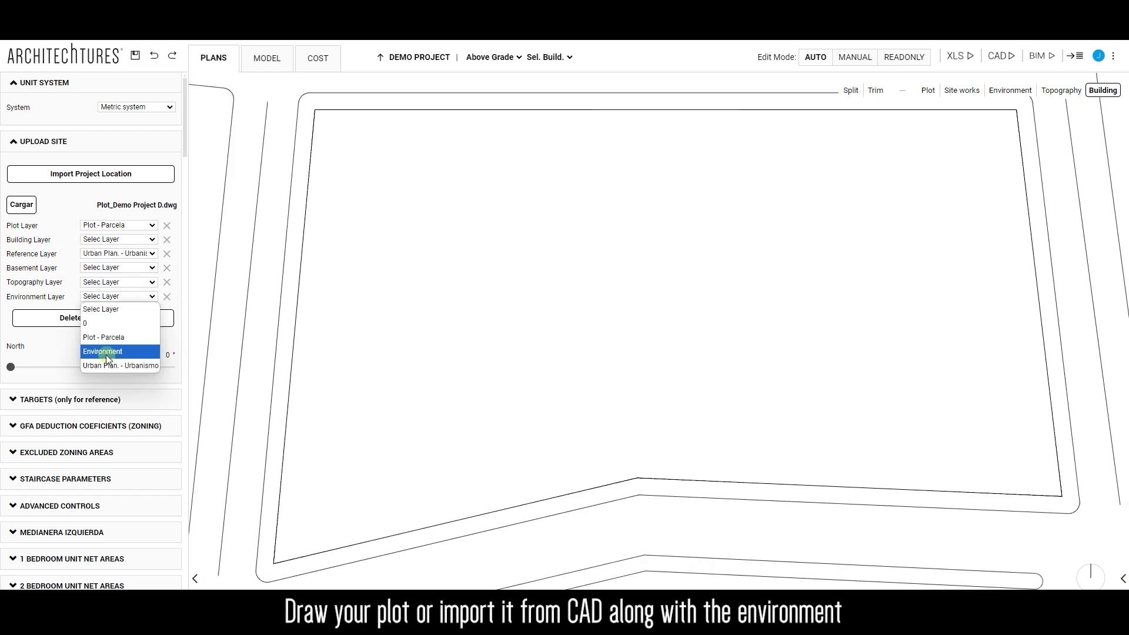
{"action": "left_click", "coordinate": [106, 355]}
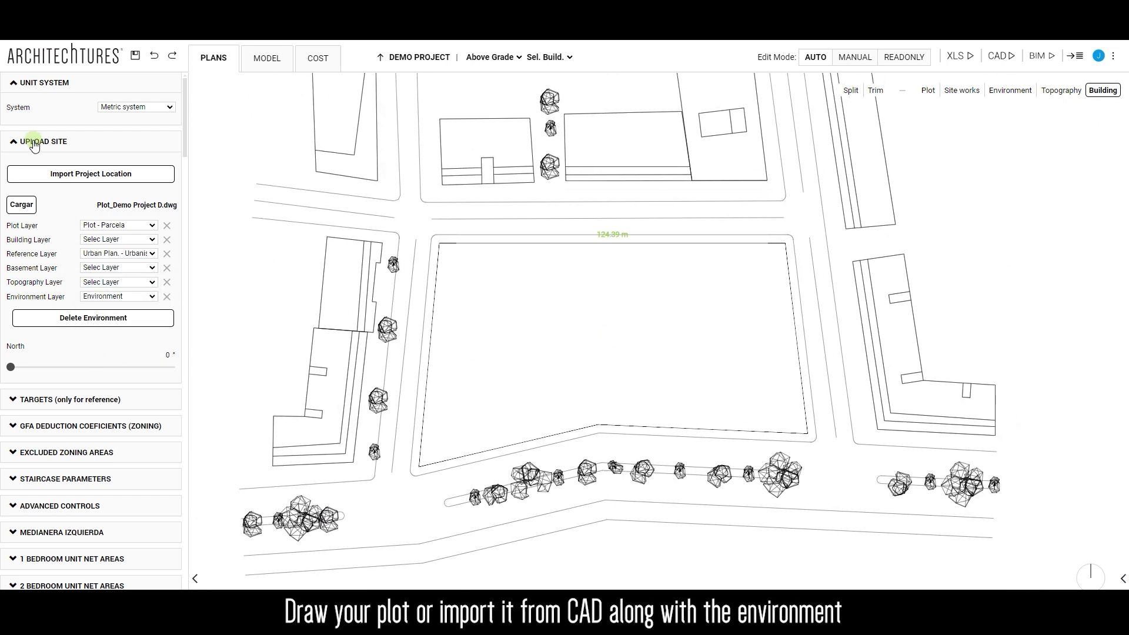
{"action": "scroll", "coordinate": [111, 192], "scroll_direction": "down", "scroll_amount": 10}
{"action": "scroll", "coordinate": [48, 184], "scroll_direction": "down", "scroll_amount": 5}
{"action": "scroll", "coordinate": [118, 211], "scroll_direction": "down", "scroll_amount": 1}
{"action": "scroll", "coordinate": [104, 288], "scroll_direction": "down", "scroll_amount": 5}
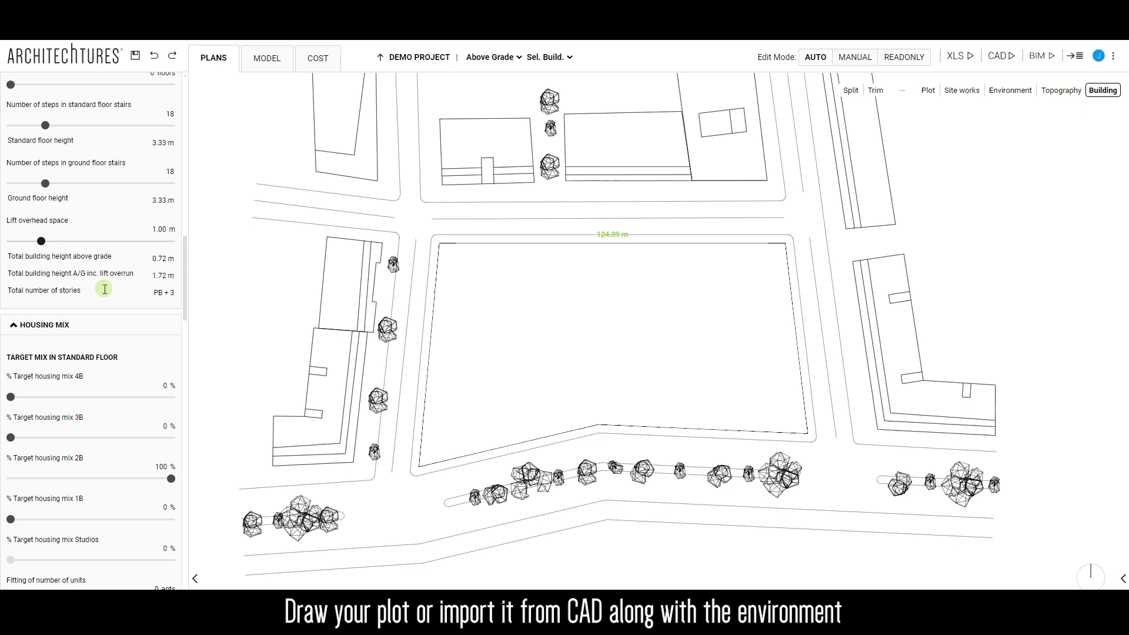
{"action": "scroll", "coordinate": [105, 288], "scroll_direction": "down", "scroll_amount": 5}
{"action": "scroll", "coordinate": [93, 359], "scroll_direction": "down", "scroll_amount": 5}
{"action": "scroll", "coordinate": [100, 329], "scroll_direction": "down", "scroll_amount": 5}
{"action": "scroll", "coordinate": [97, 429], "scroll_direction": "down", "scroll_amount": 5}
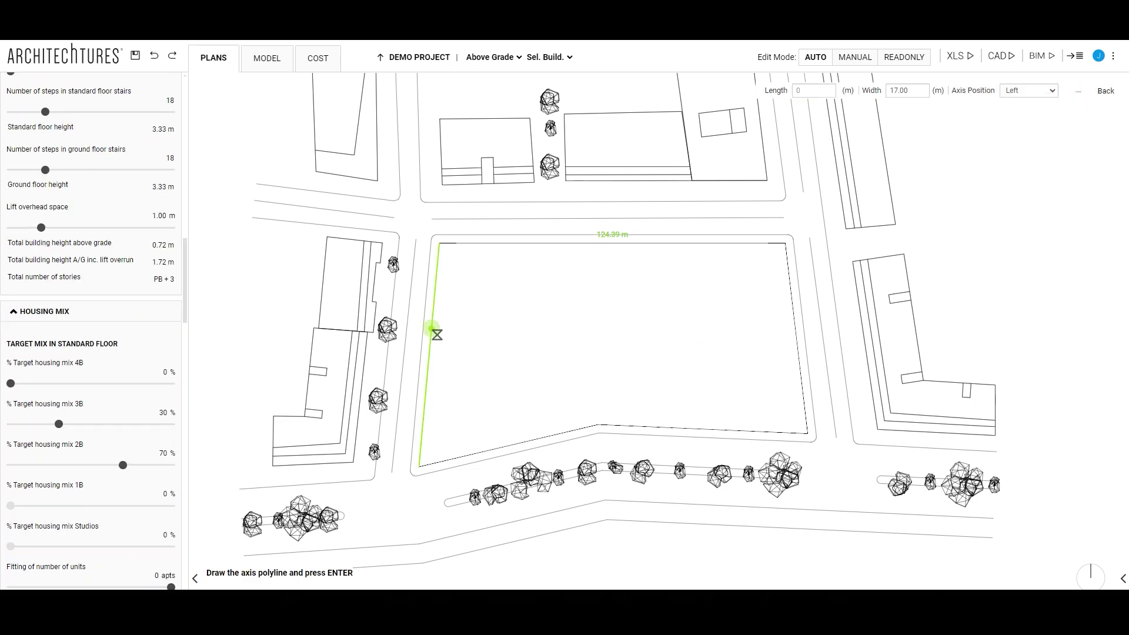
Step: Draw building axes along the top, top-right and bottom plot edges
{"action": "left_click", "coordinate": [435, 330]}
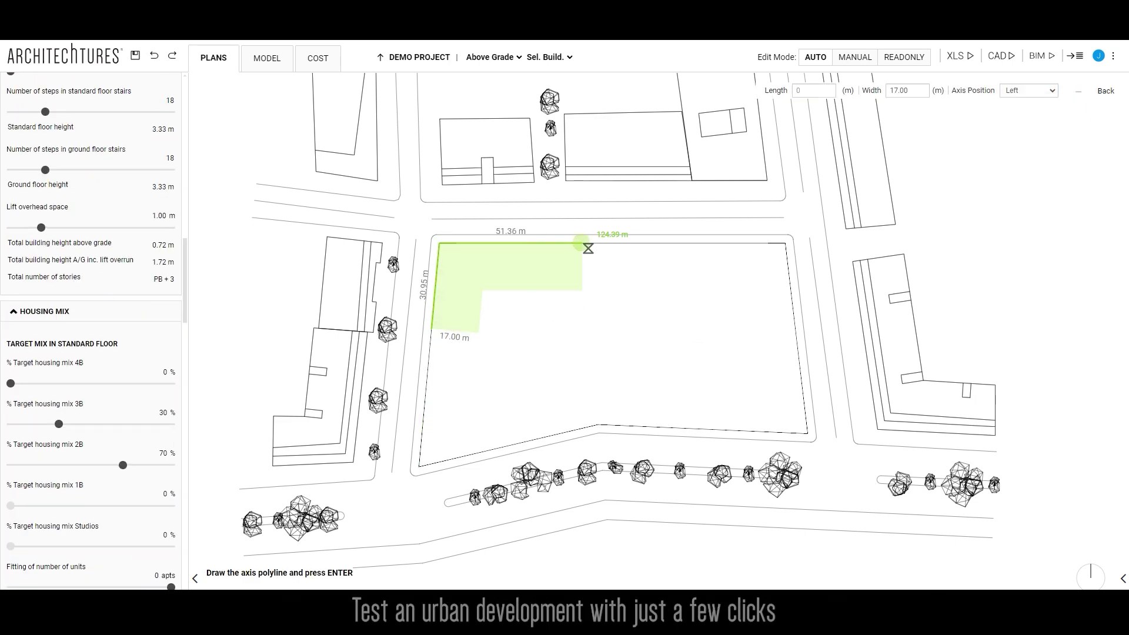
{"action": "left_click", "coordinate": [668, 253]}
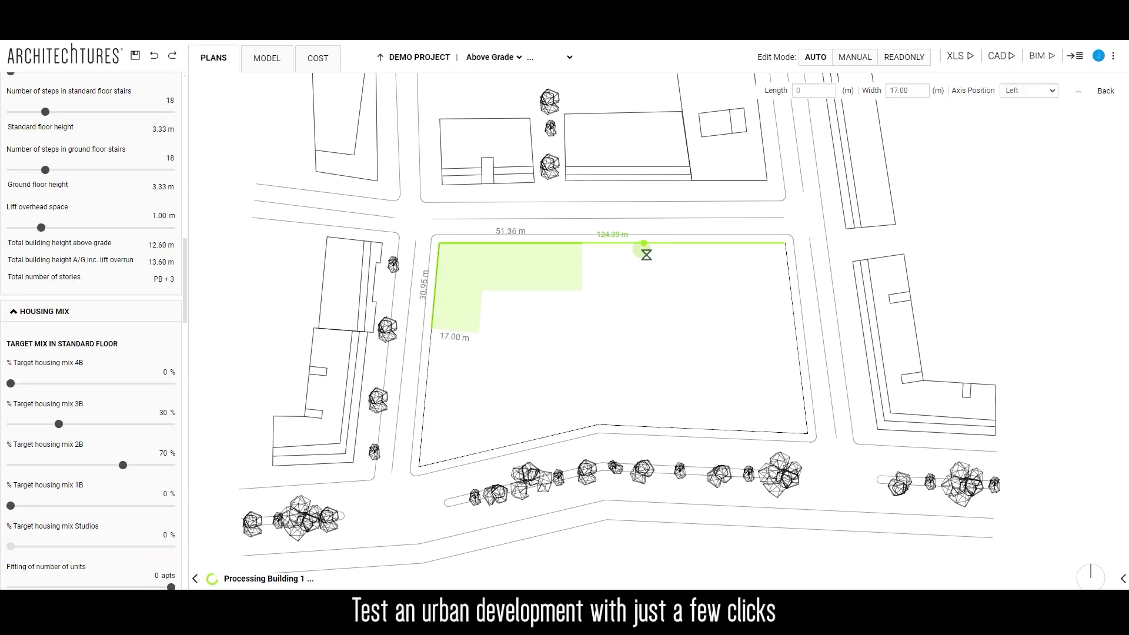
{"action": "left_click", "coordinate": [694, 438]}
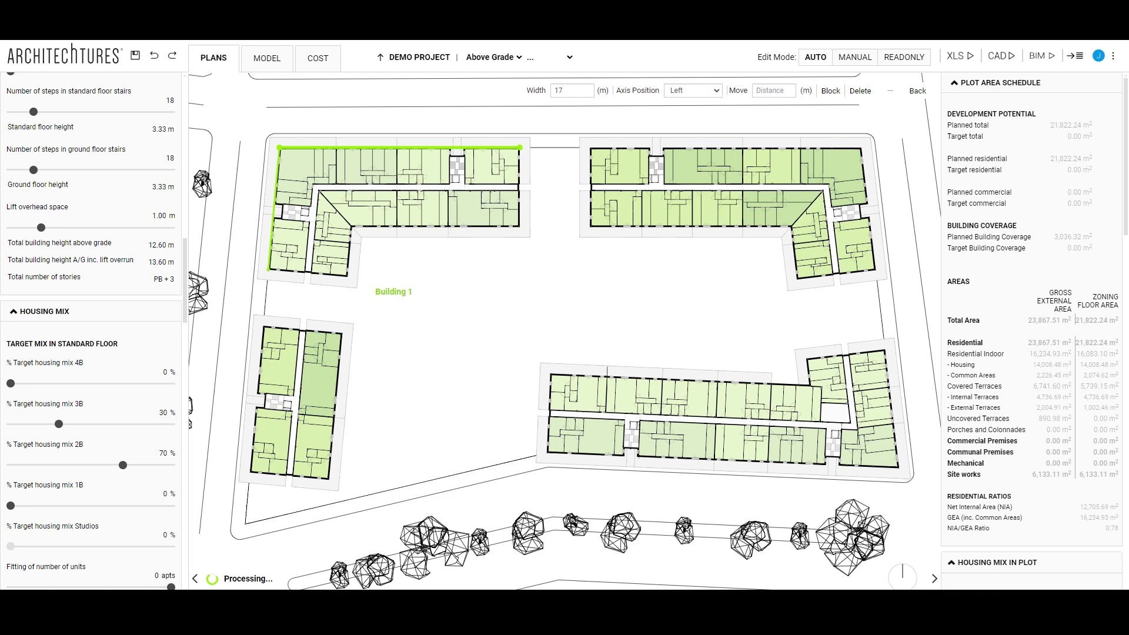
Step: Set Building 1's core position to Back, then review Buildings 3 and 1
{"action": "left_click", "coordinate": [155, 470]}
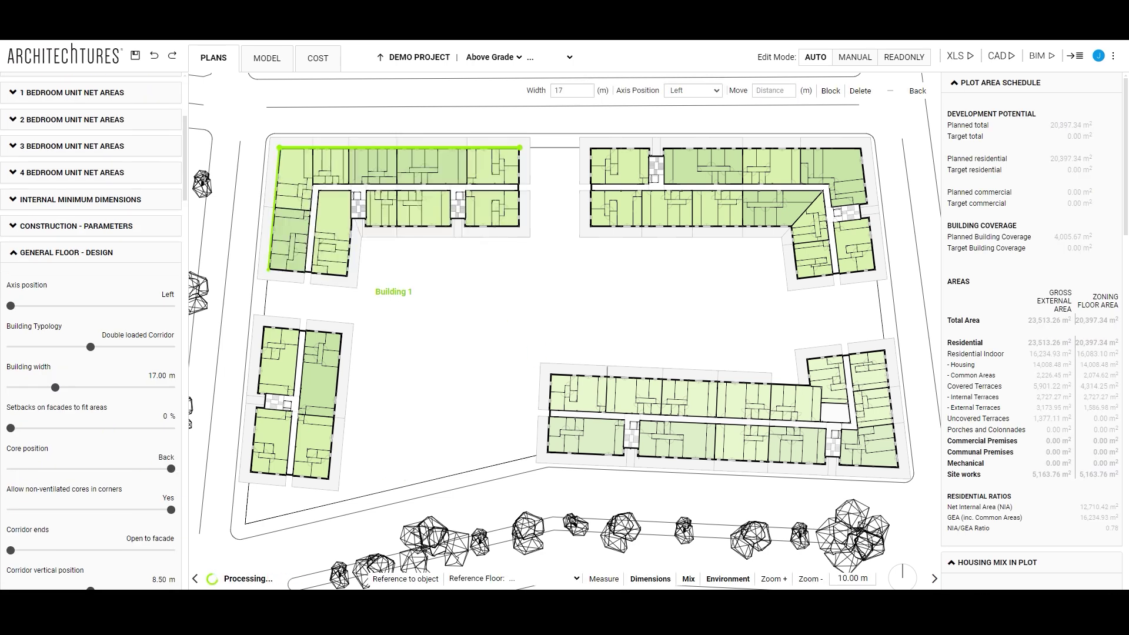
{"action": "left_click", "coordinate": [167, 469]}
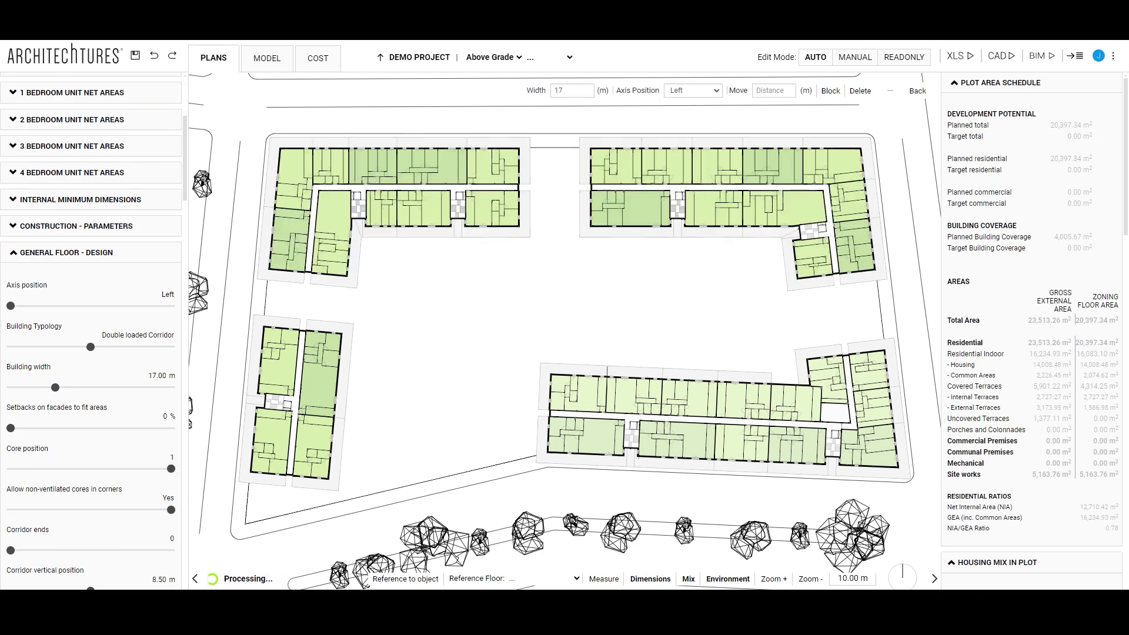
{"action": "left_click", "coordinate": [723, 447]}
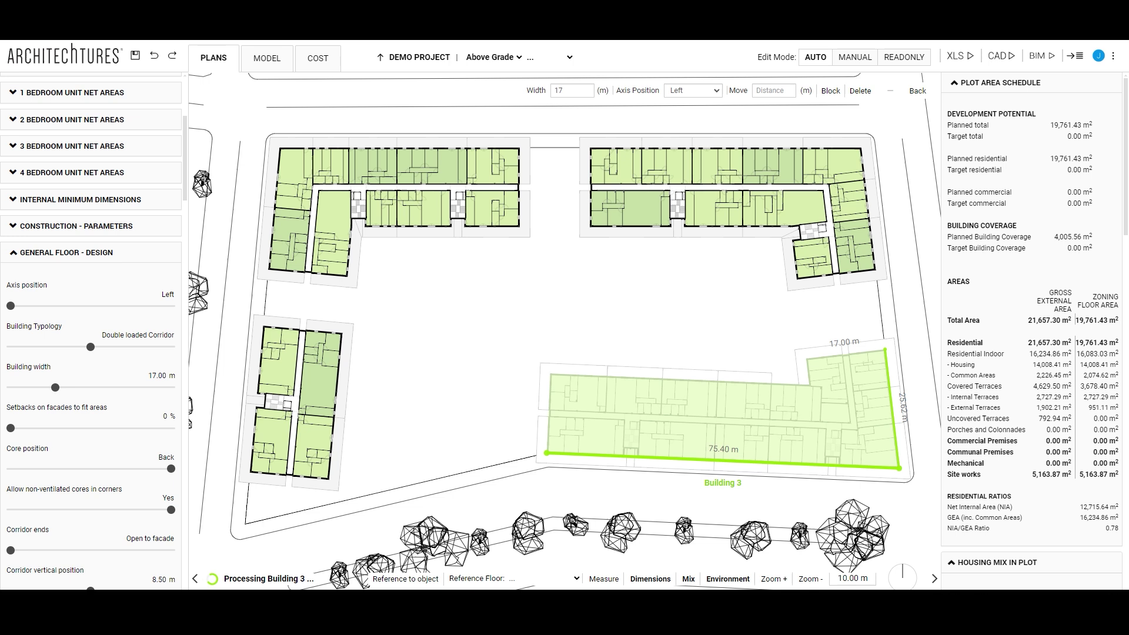
{"action": "left_click", "coordinate": [247, 424]}
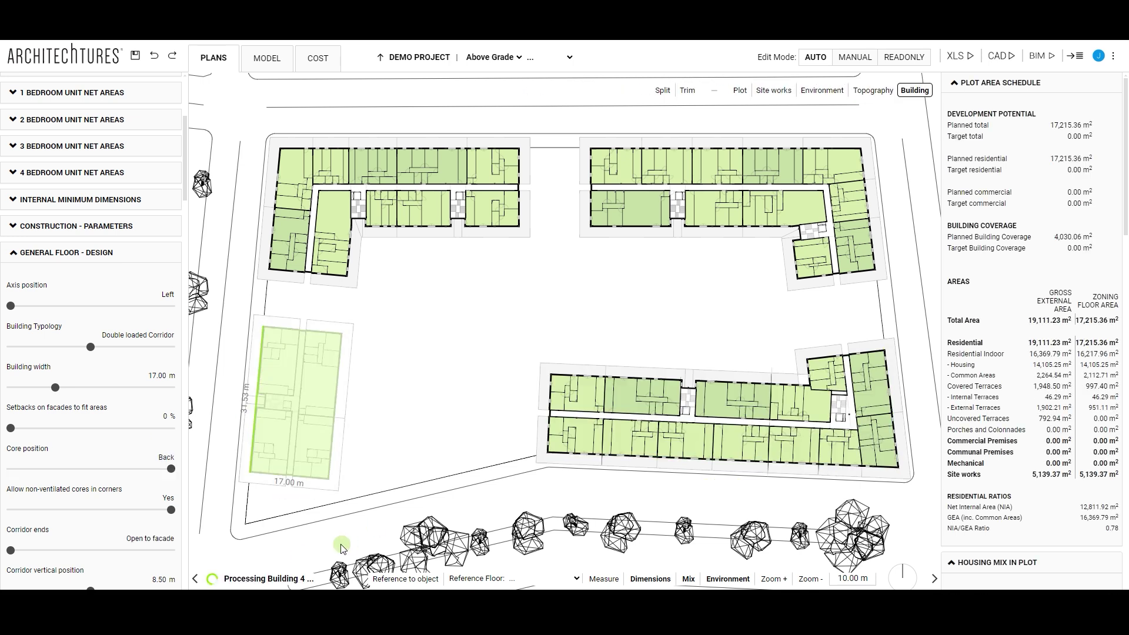
Step: Raise Building 1's four-bedroom share and adjust the housing mix of the other buildings
{"action": "scroll", "coordinate": [168, 332], "scroll_direction": "down", "scroll_amount": 10}
{"action": "left_click", "coordinate": [168, 331]}
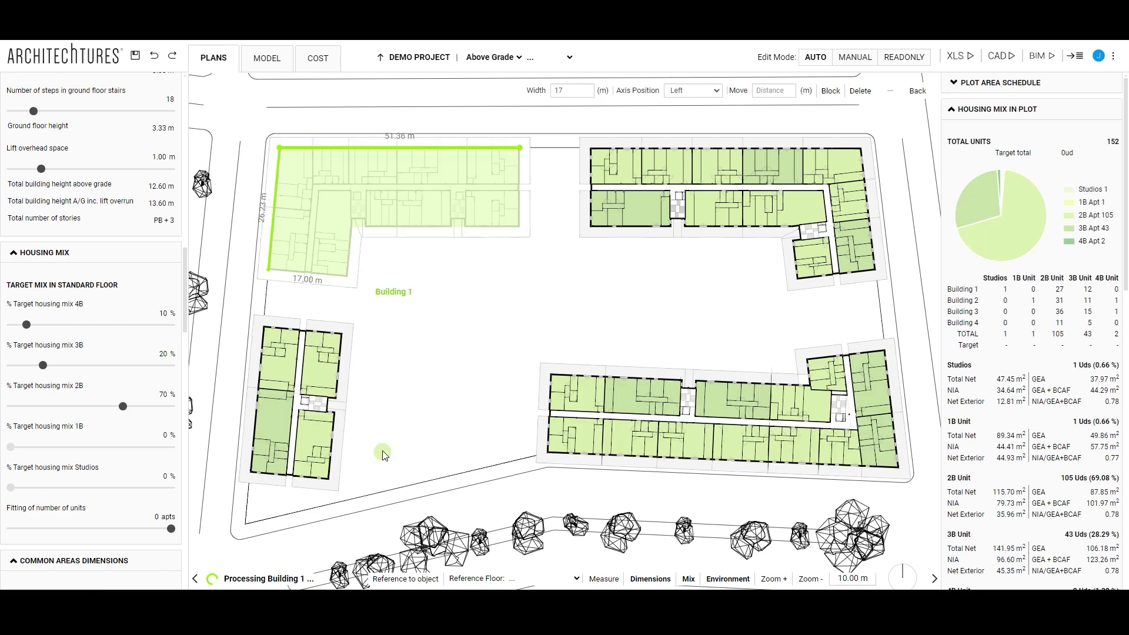
{"action": "left_click", "coordinate": [723, 412]}
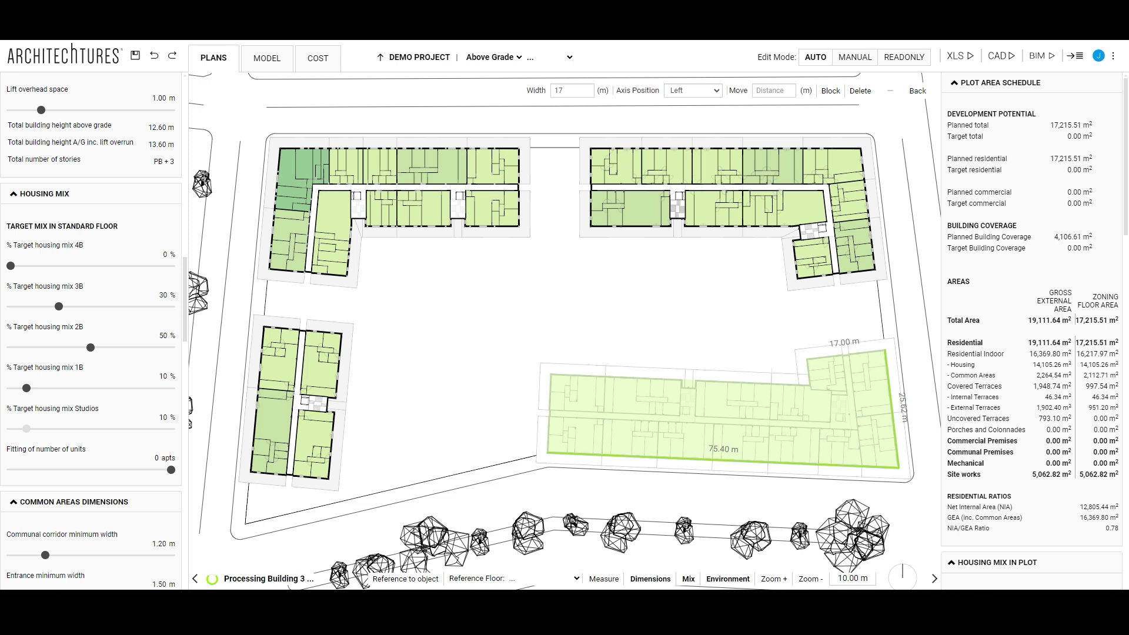
{"action": "left_click", "coordinate": [276, 412]}
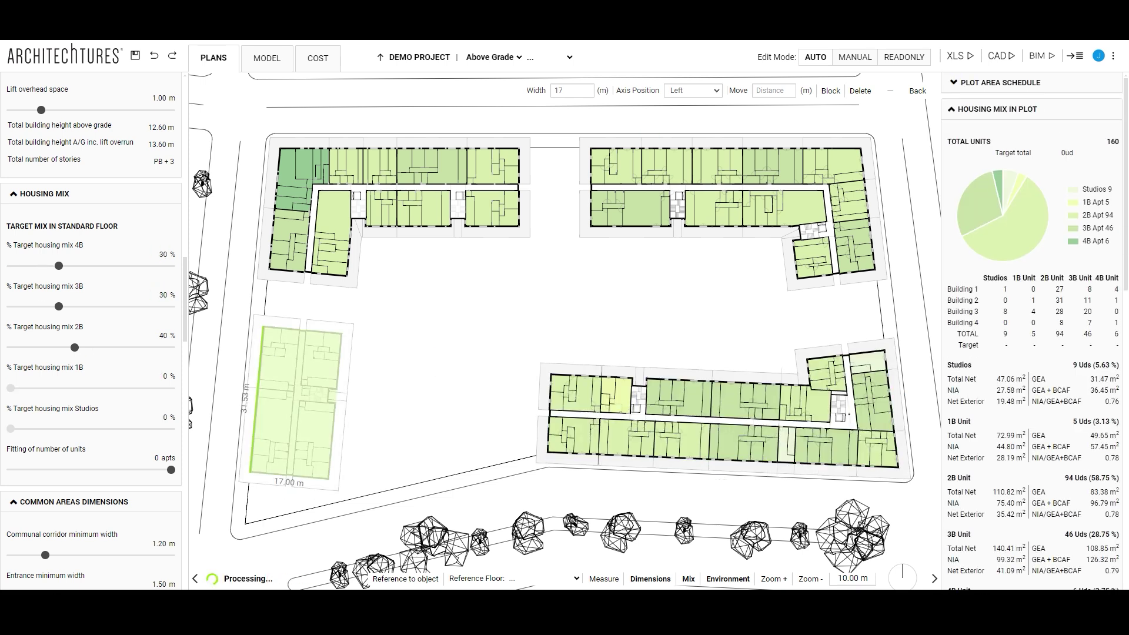
{"action": "scroll", "coordinate": [59, 376], "scroll_direction": "up", "scroll_amount": 5}
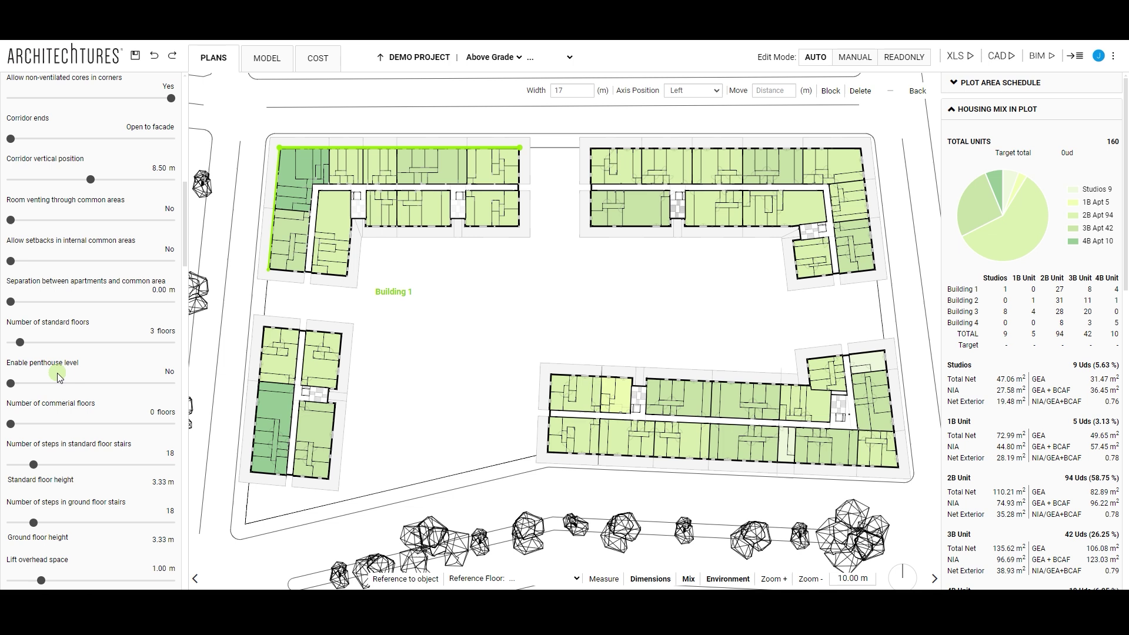
{"action": "scroll", "coordinate": [59, 376], "scroll_direction": "up", "scroll_amount": 3}
{"action": "scroll", "coordinate": [59, 376], "scroll_direction": "up", "scroll_amount": 2}
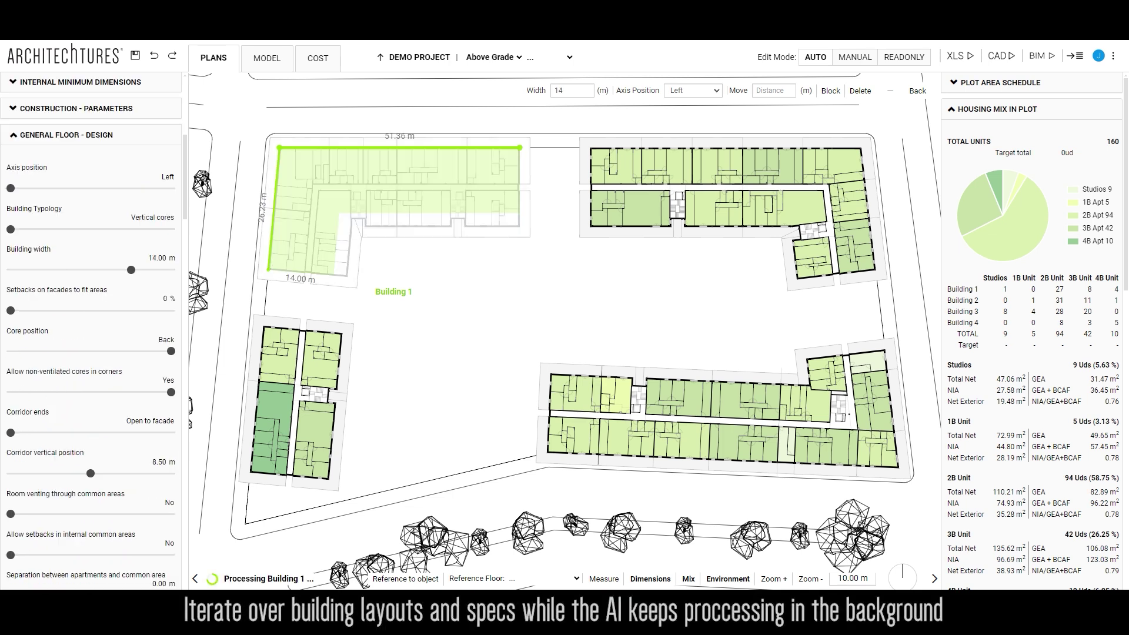
{"action": "left_click", "coordinate": [605, 126]}
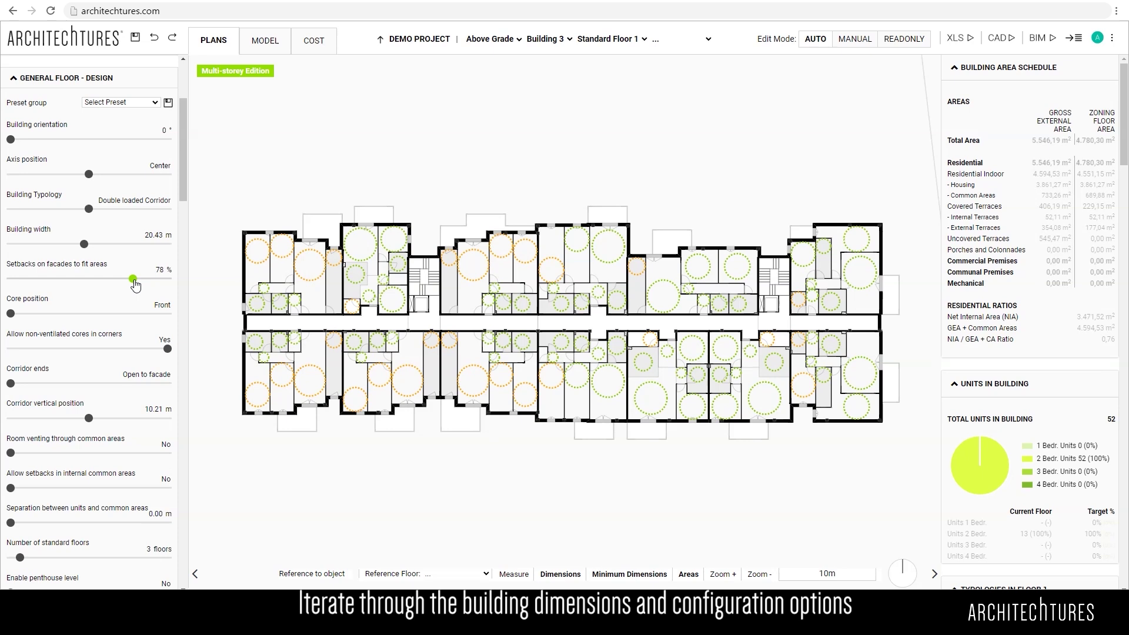
Step: Lower Building 3's Setbacks on facades to fit areas slider to 19%
{"action": "left_click", "coordinate": [41, 278]}
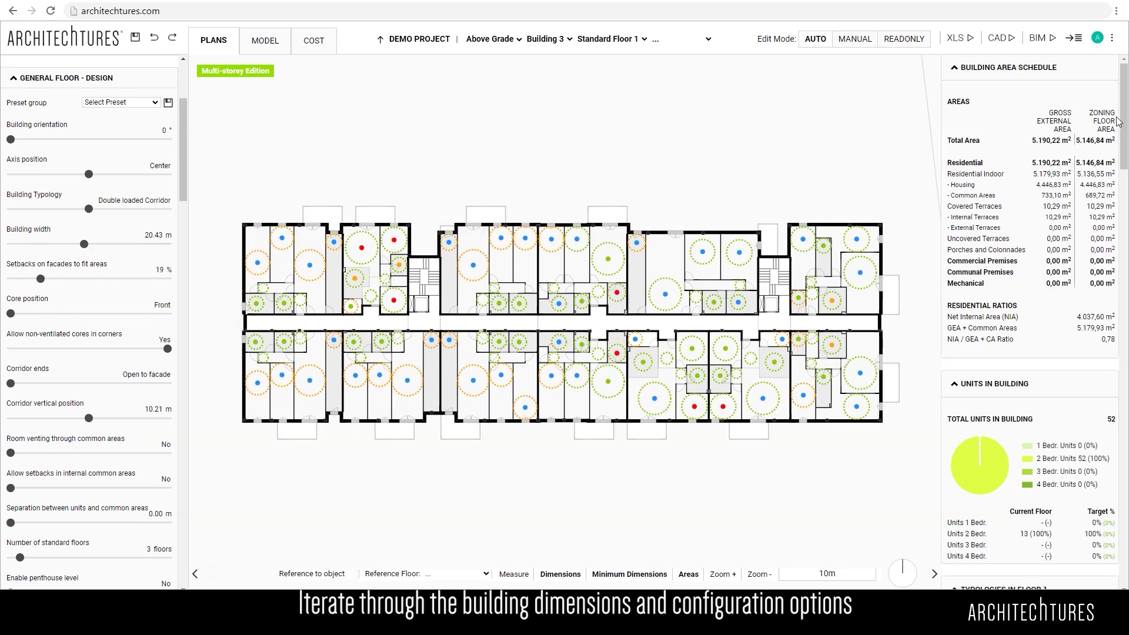
Step: Narrow Building 3 to about 13.8 m, end corridors at a party wall, and set 100% two-bedroom
{"action": "left_click_drag", "start_coordinate": [84, 244], "coordinate": [54, 244]}
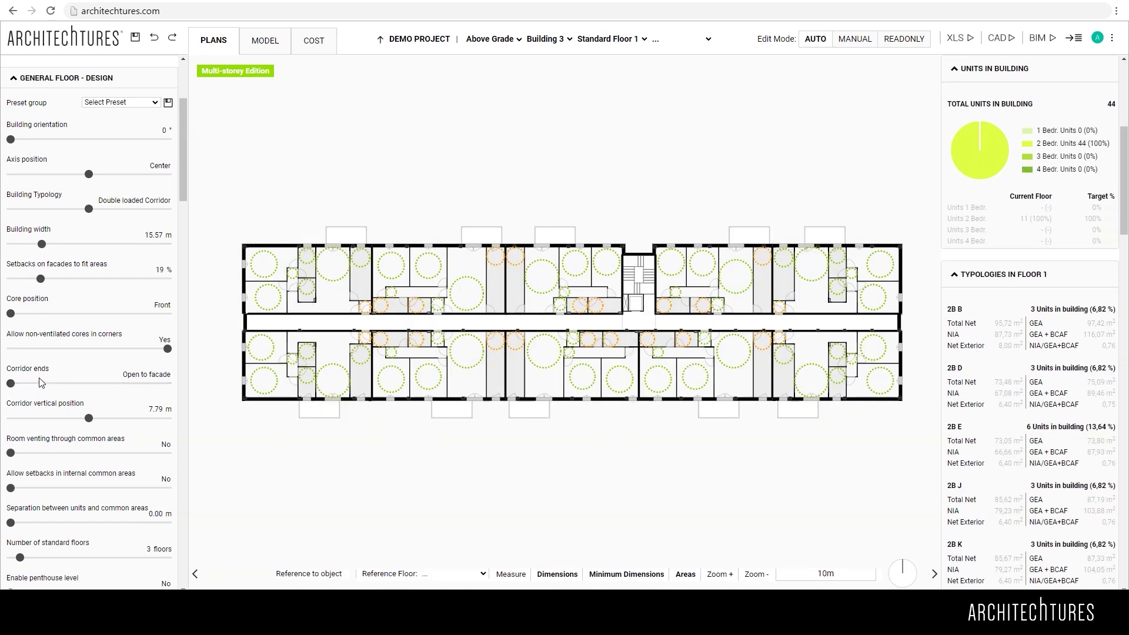
{"action": "left_click_drag", "start_coordinate": [11, 384], "coordinate": [88, 383]}
{"action": "left_click_drag", "start_coordinate": [183, 169], "coordinate": [185, 311]}
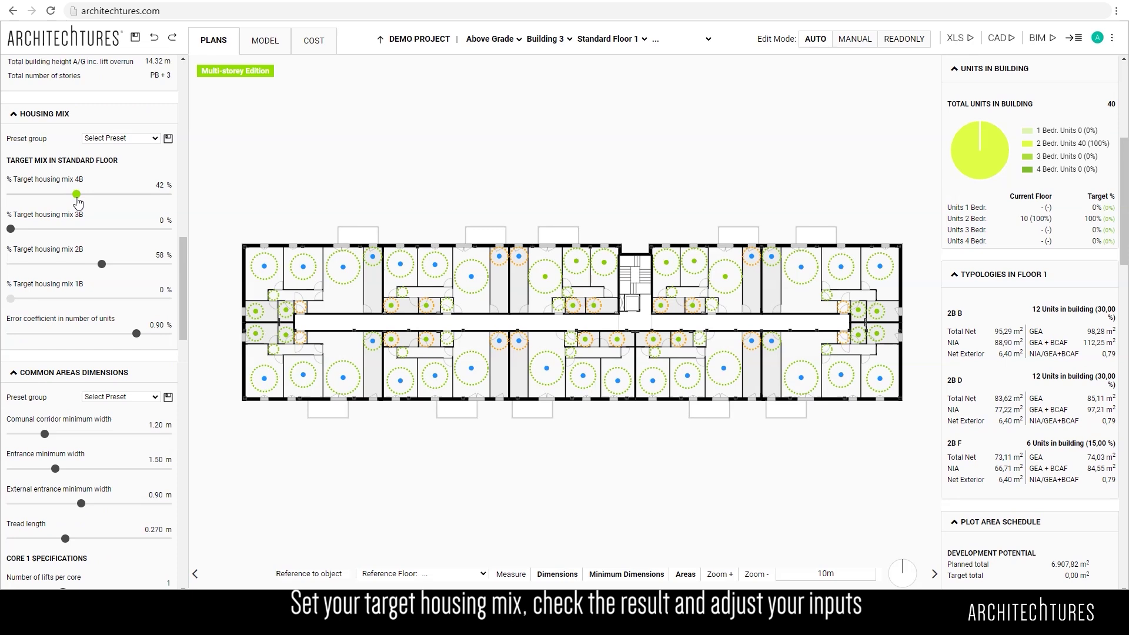
{"action": "left_click", "coordinate": [86, 194]}
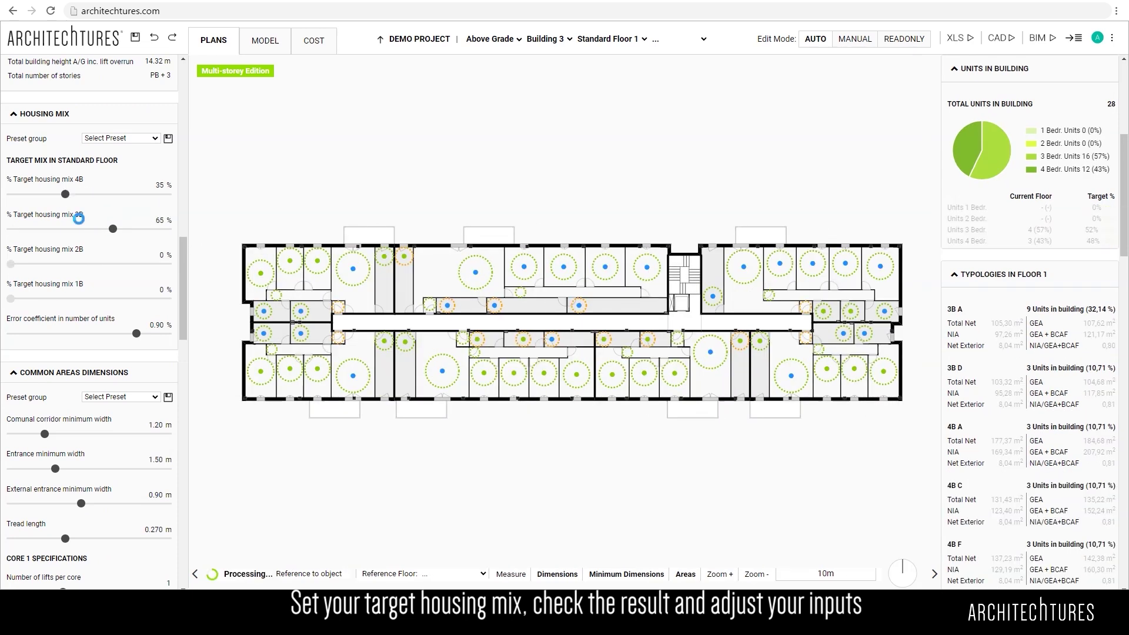
{"action": "left_click", "coordinate": [168, 228]}
{"action": "left_click", "coordinate": [58, 264]}
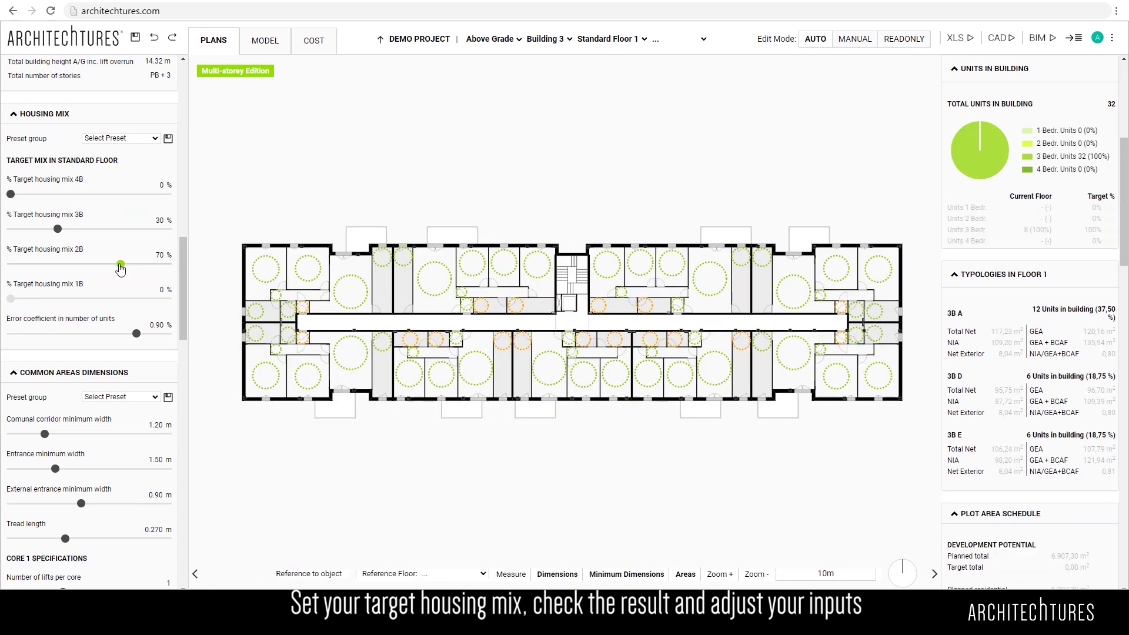
{"action": "left_click_drag", "start_coordinate": [58, 264], "coordinate": [170, 264]}
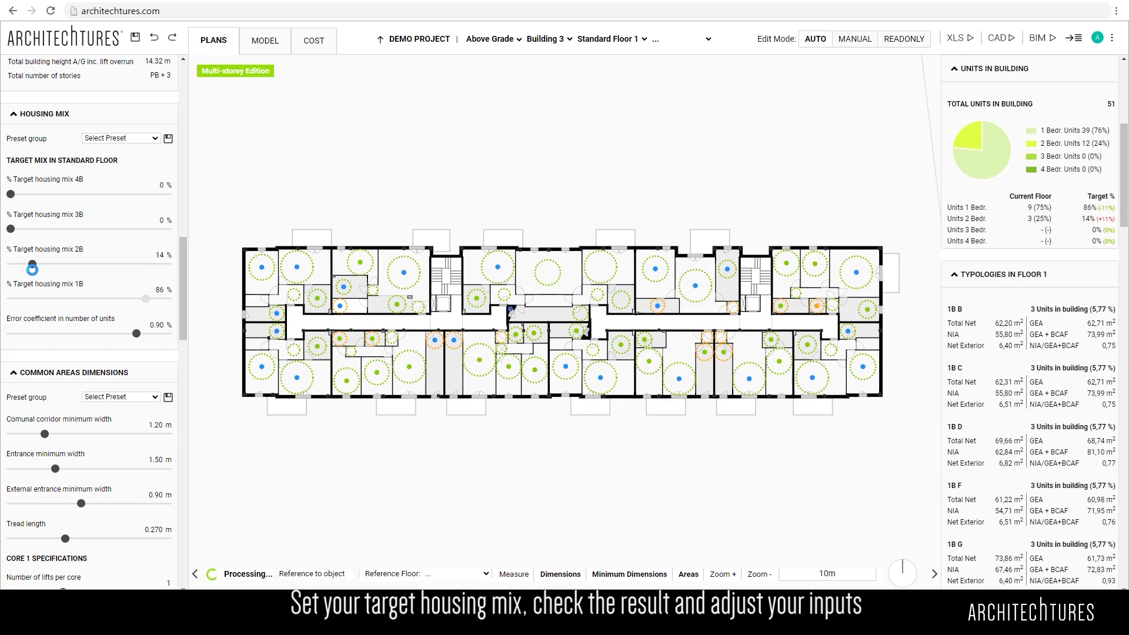
{"action": "scroll", "coordinate": [89, 235], "scroll_direction": "up", "scroll_amount": 10}
Step: Switch Building 3's typology to Vertical cores and widen the building slightly
{"action": "scroll", "coordinate": [87, 206], "scroll_direction": "up", "scroll_amount": 5}
{"action": "left_click_drag", "start_coordinate": [89, 202], "coordinate": [167, 202]}
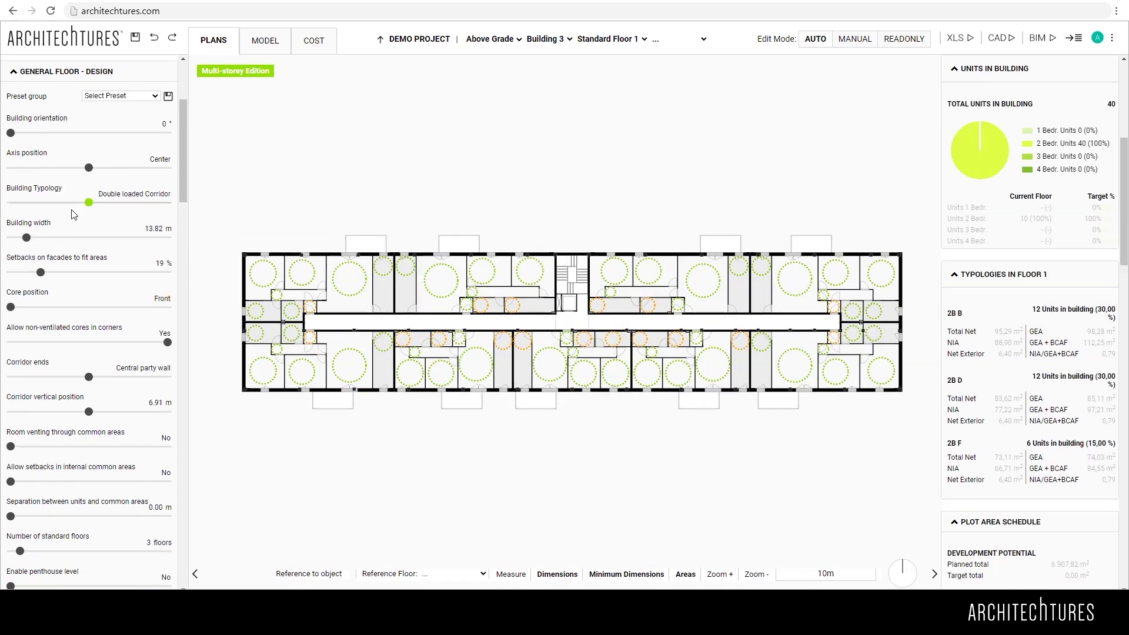
{"action": "left_click_drag", "start_coordinate": [64, 240], "coordinate": [72, 241]}
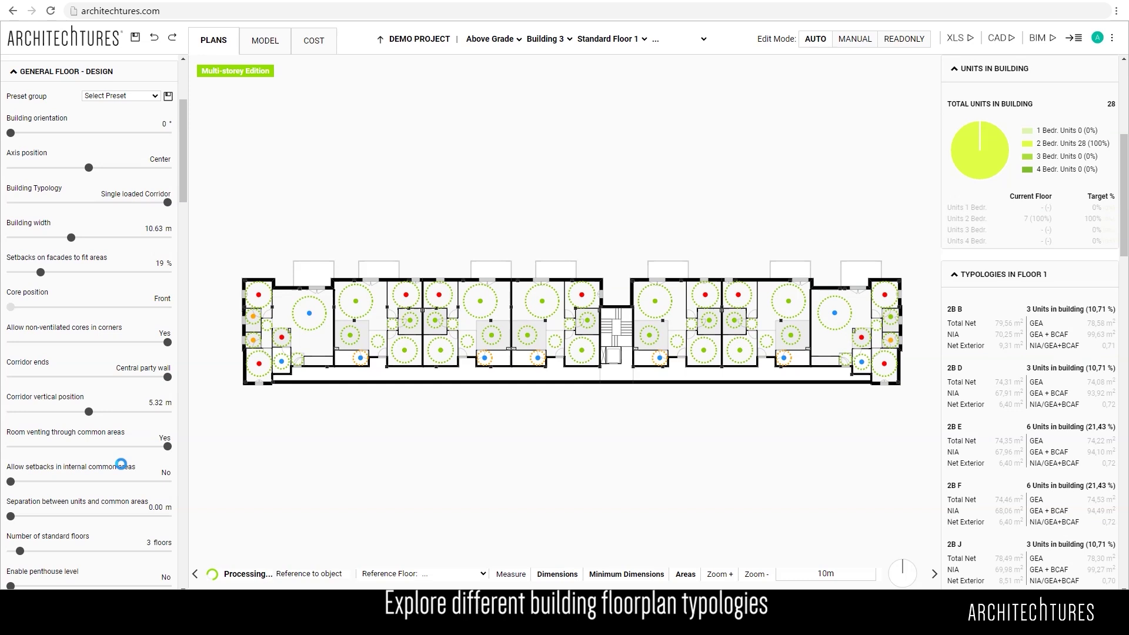
{"action": "left_click_drag", "start_coordinate": [71, 238], "coordinate": [79, 237]}
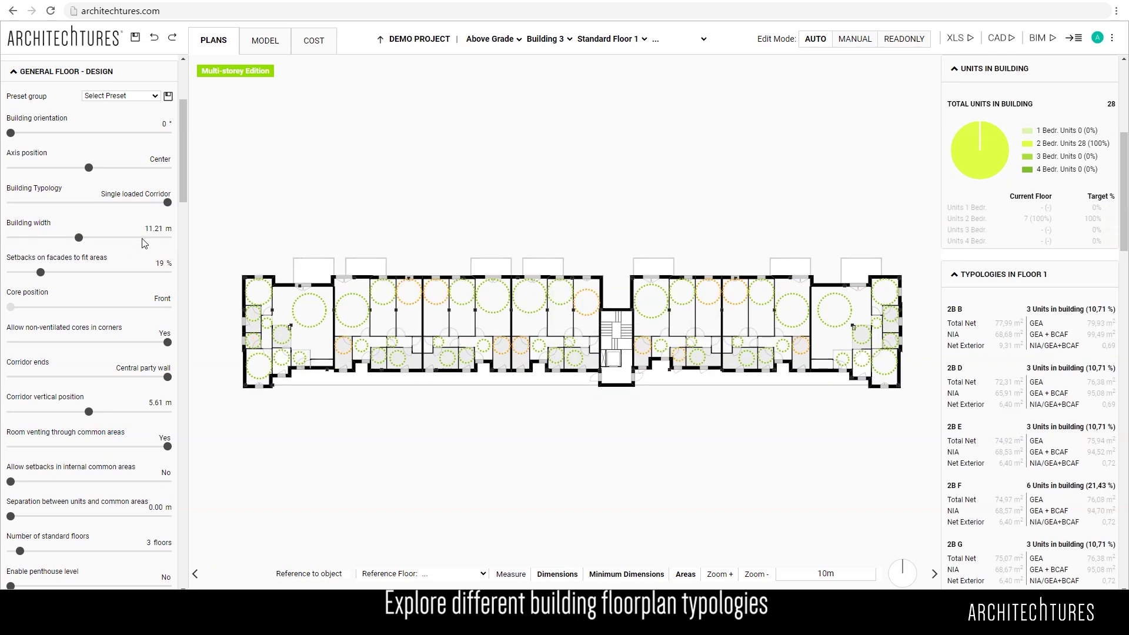
{"action": "left_click_drag", "start_coordinate": [168, 203], "coordinate": [32, 213]}
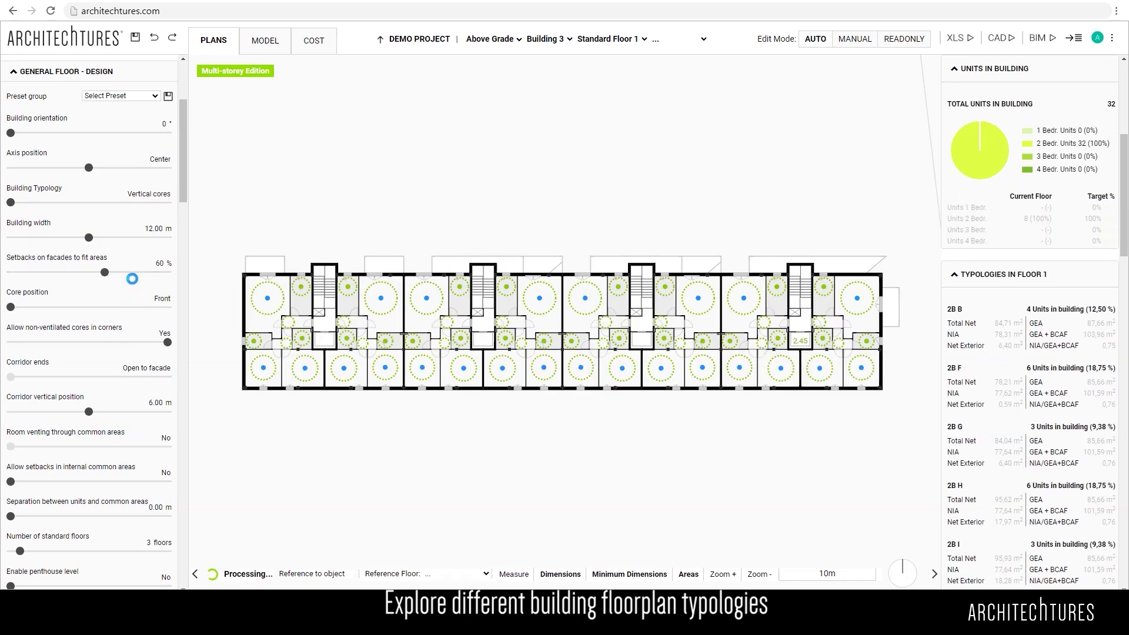
Step: Increase the facade setbacks and widen Building 3 to about 14.7 m for 36 two-bedroom units
{"action": "mouse_move", "coordinate": [131, 272]}
{"action": "left_mouse_down"}
{"action": "mouse_move", "coordinate": [142, 275]}
{"action": "mouse_move", "coordinate": [136, 250]}
{"action": "left_mouse_up"}
{"action": "left_click", "coordinate": [134, 239]}
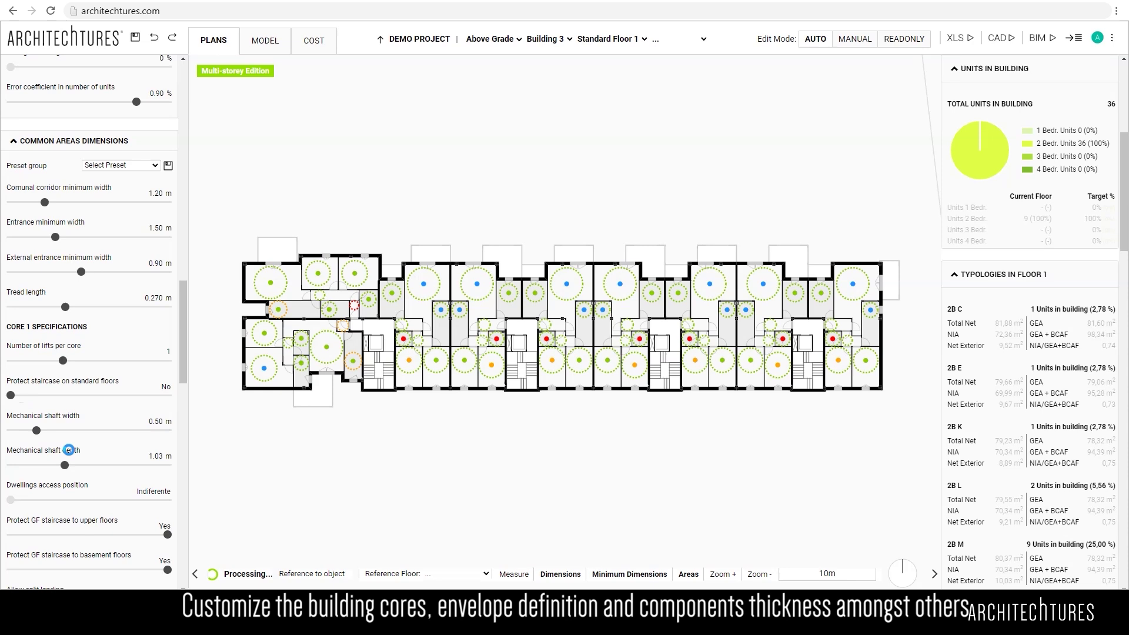
{"action": "scroll", "coordinate": [99, 226], "scroll_direction": "down", "scroll_amount": 2}
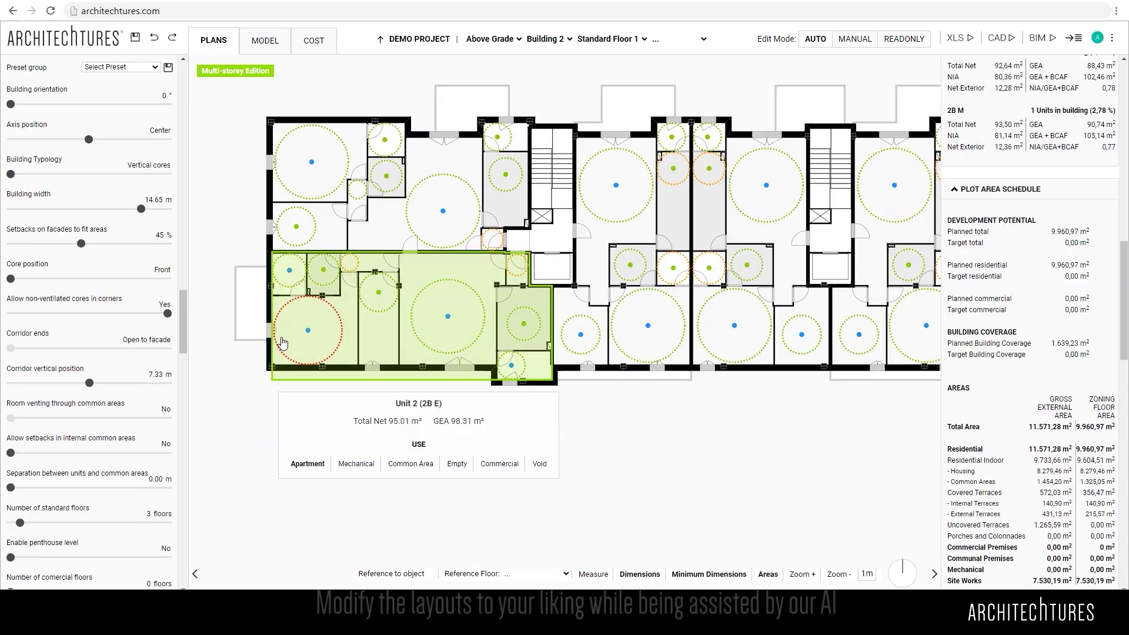
{"action": "left_click_drag", "start_coordinate": [283, 343], "coordinate": [332, 352]}
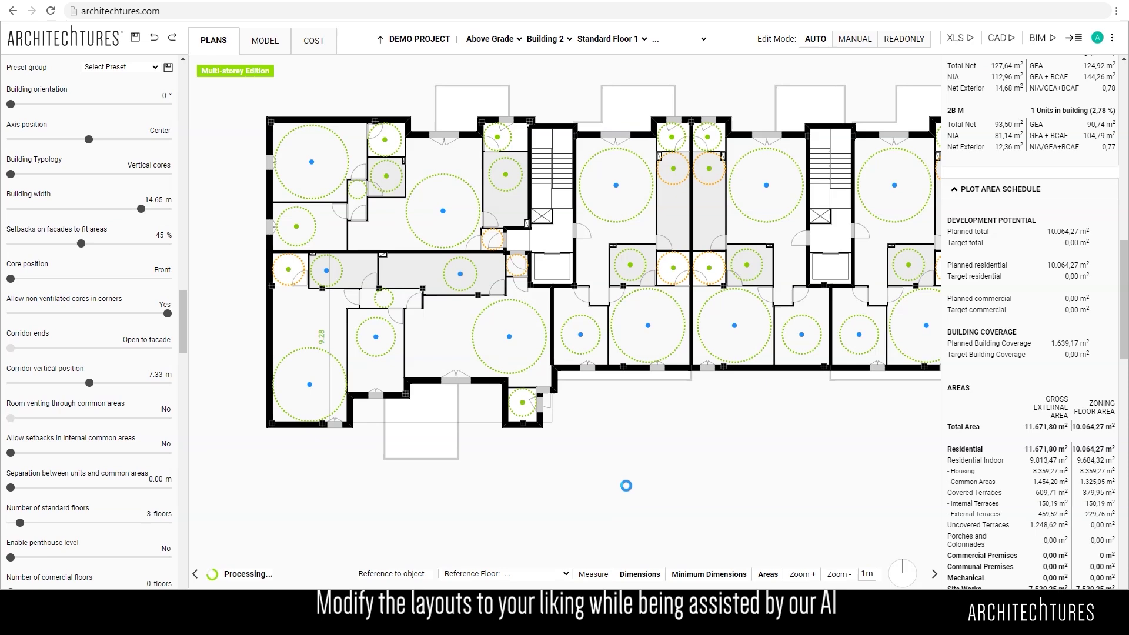
Step: Push Building 2's upper-left wing wall left, set Laundry room to No, and delete the right-end units
{"action": "left_click_drag", "start_coordinate": [269, 244], "coordinate": [201, 247]}
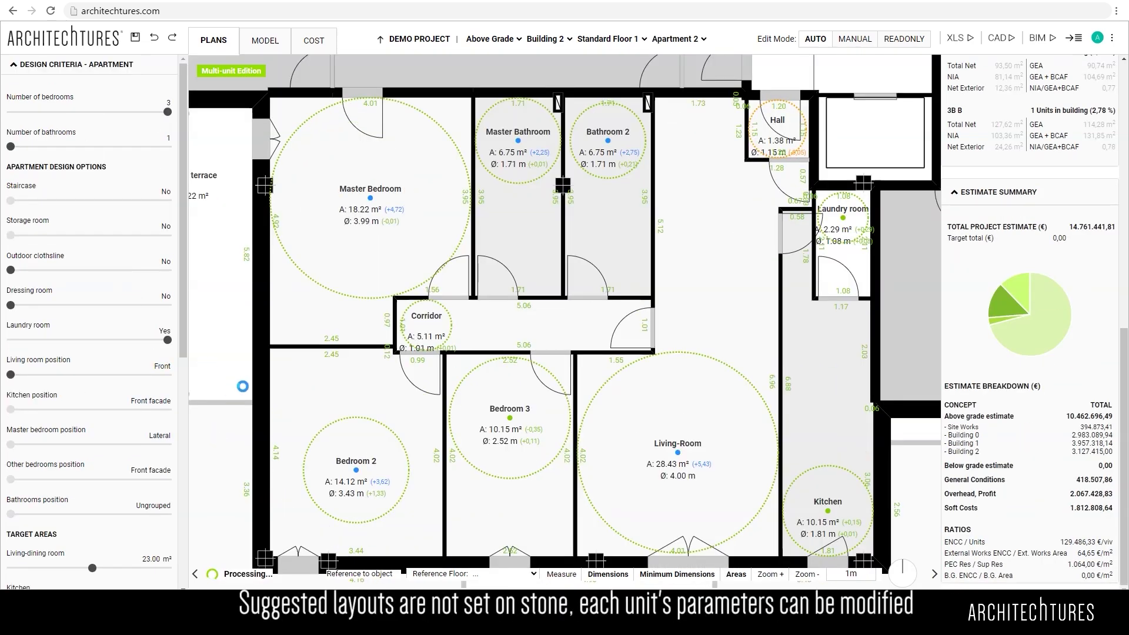
{"action": "left_click_drag", "start_coordinate": [180, 344], "coordinate": [11, 341]}
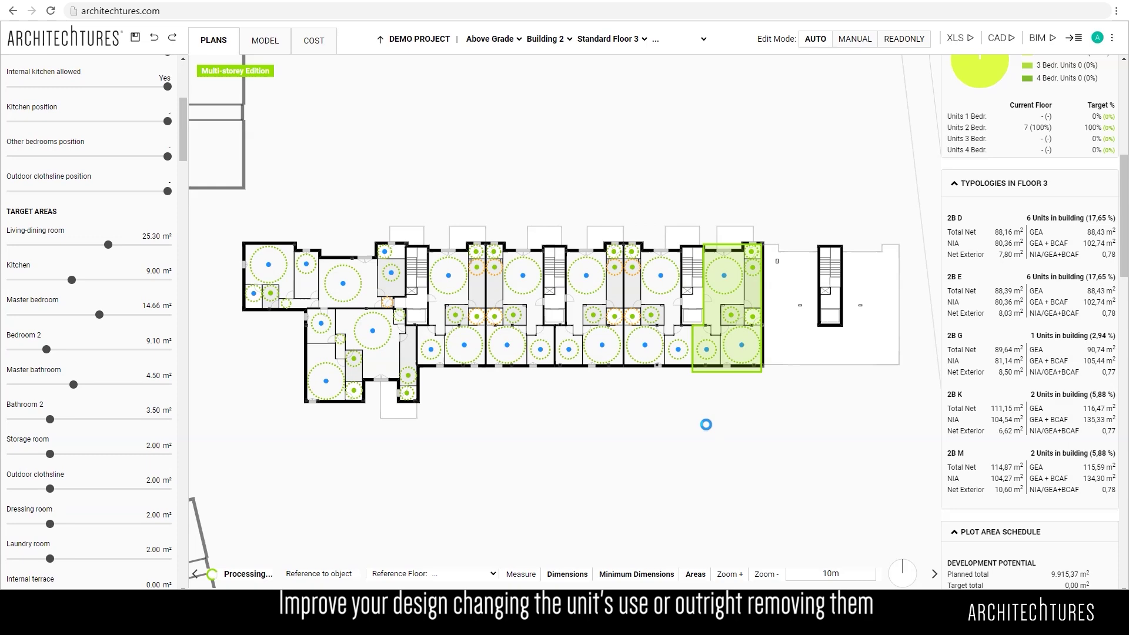
{"action": "left_click", "coordinate": [697, 306]}
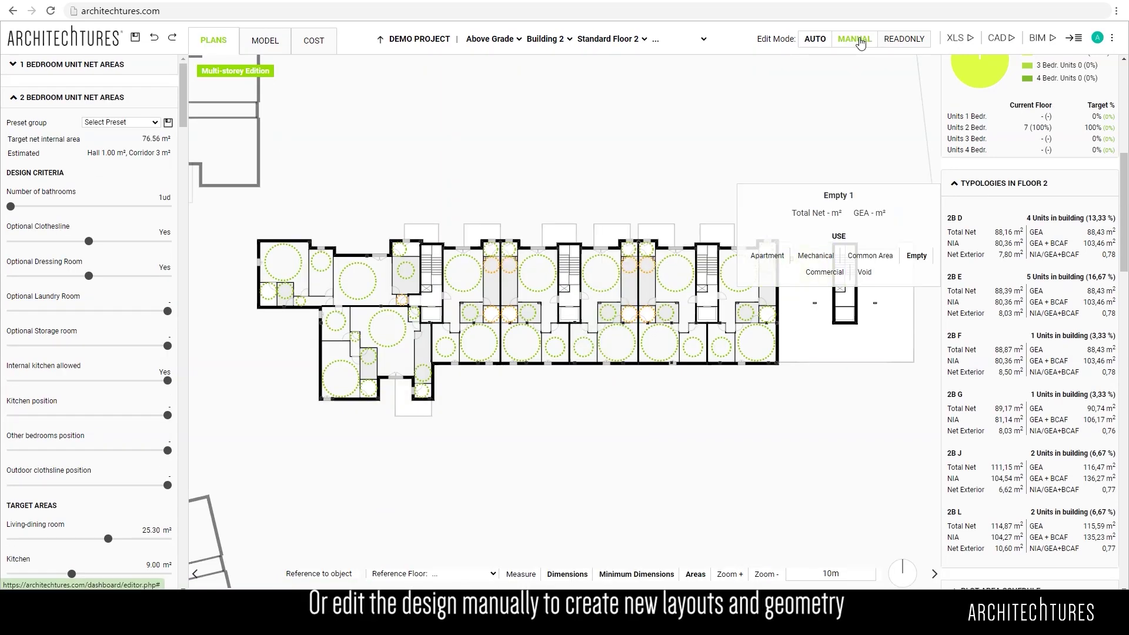
Step: In MANUAL edit mode, draw a partition in Apartment 6's living room and make it a Closet
{"action": "left_click", "coordinate": [859, 42]}
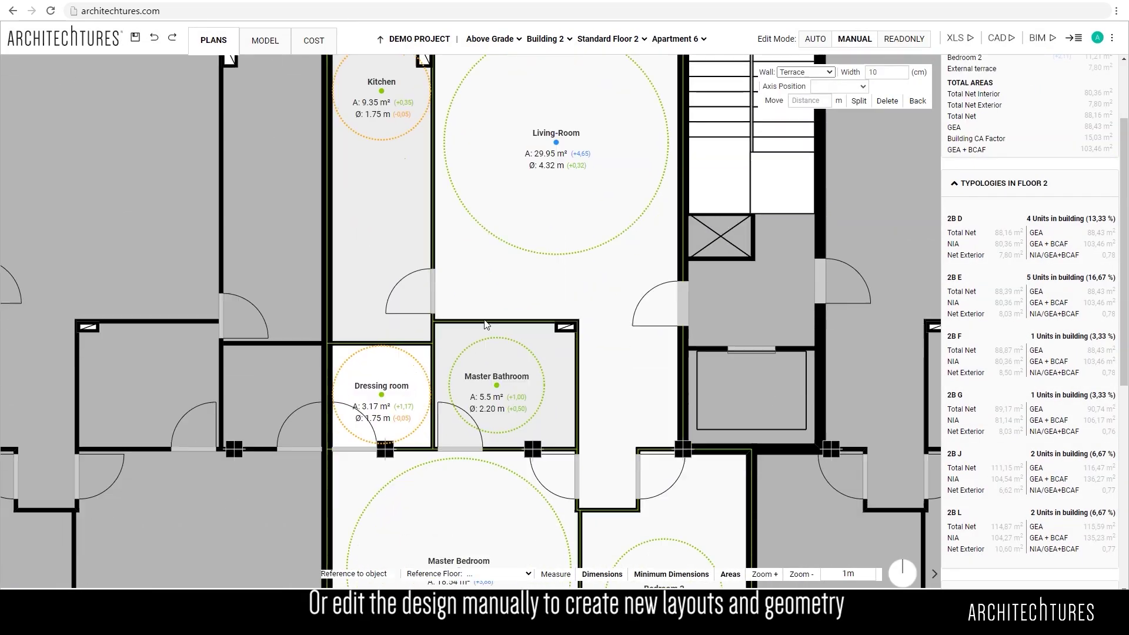
{"action": "left_click", "coordinate": [733, 73]}
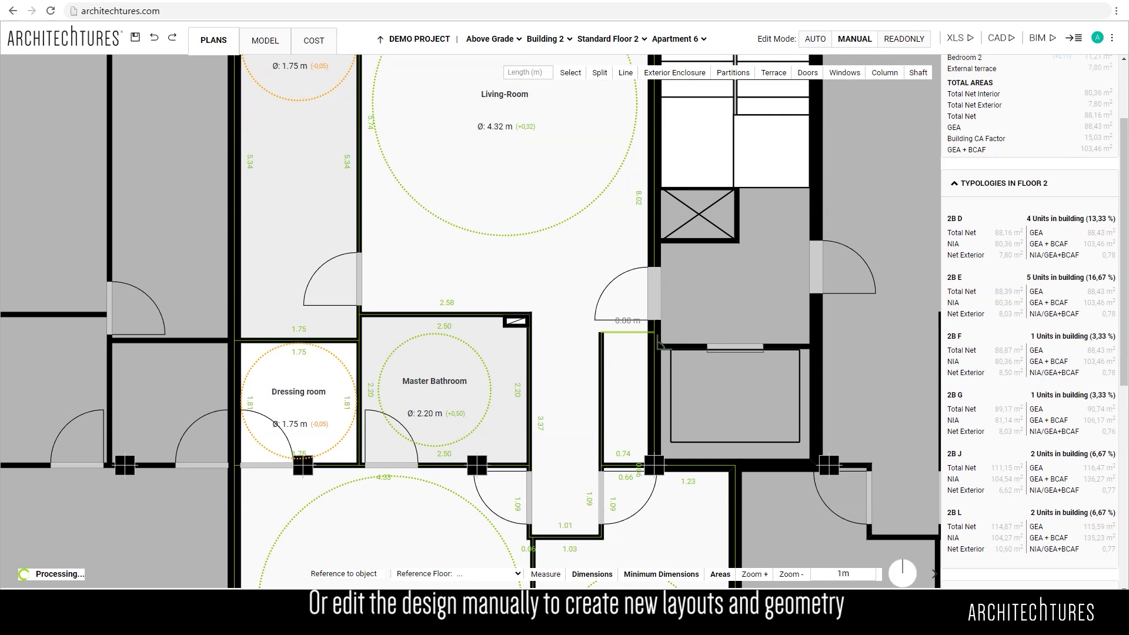
{"action": "left_click", "coordinate": [677, 72]}
{"action": "left_click", "coordinate": [654, 187]}
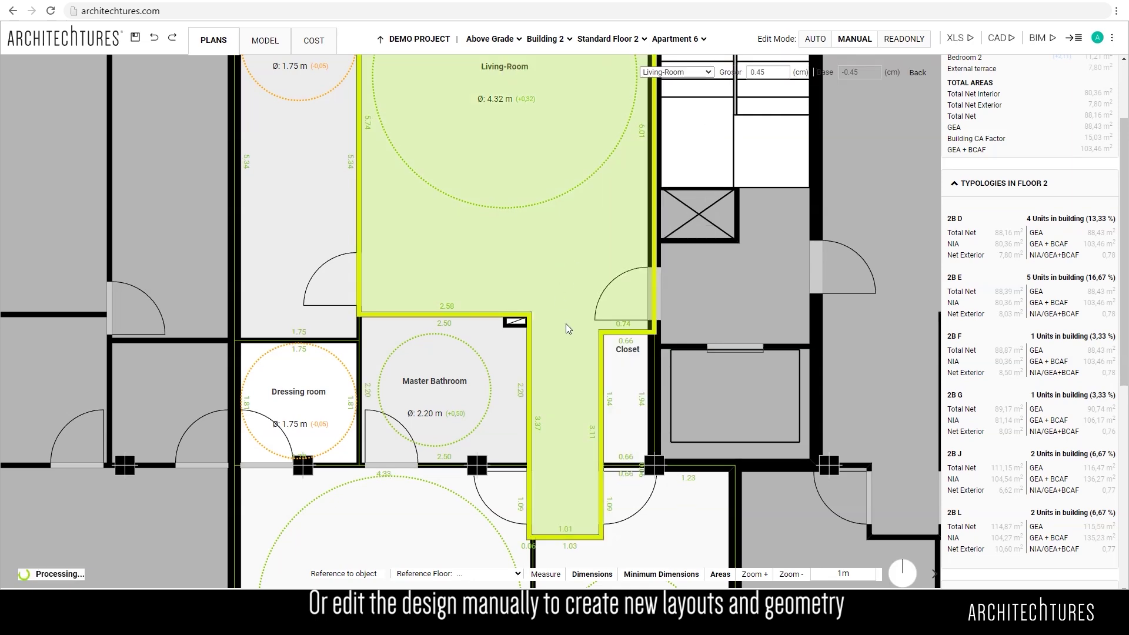
{"action": "scroll", "coordinate": [678, 295], "scroll_direction": "up", "scroll_amount": 3}
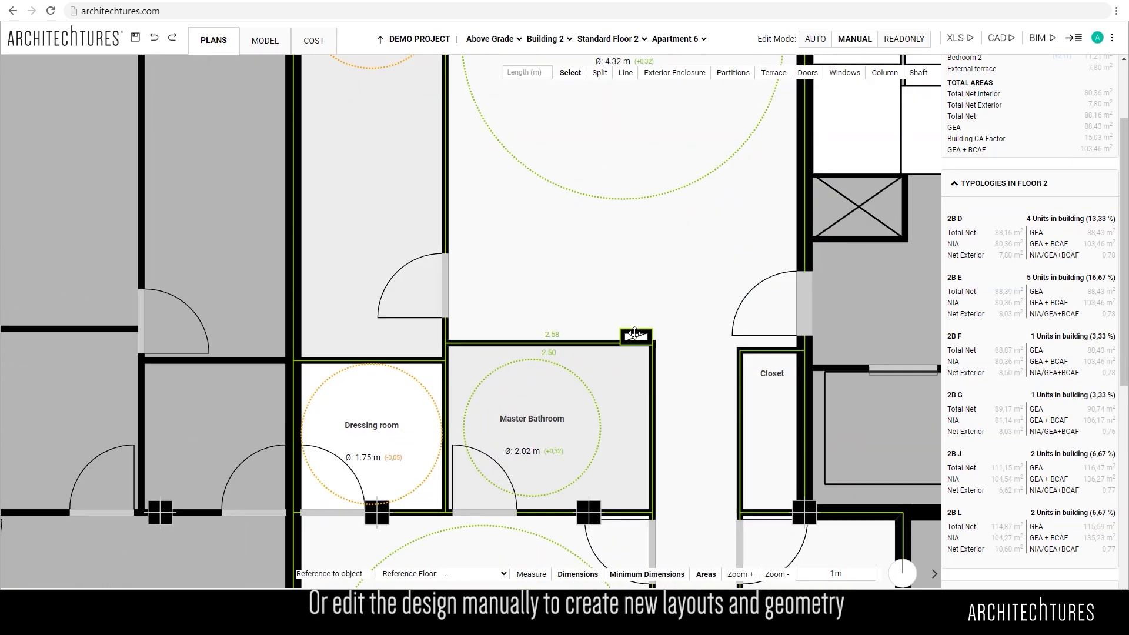
Step: Split the wall beside the master bathroom and shift it to enlarge the kitchen
{"action": "left_click", "coordinate": [556, 300]}
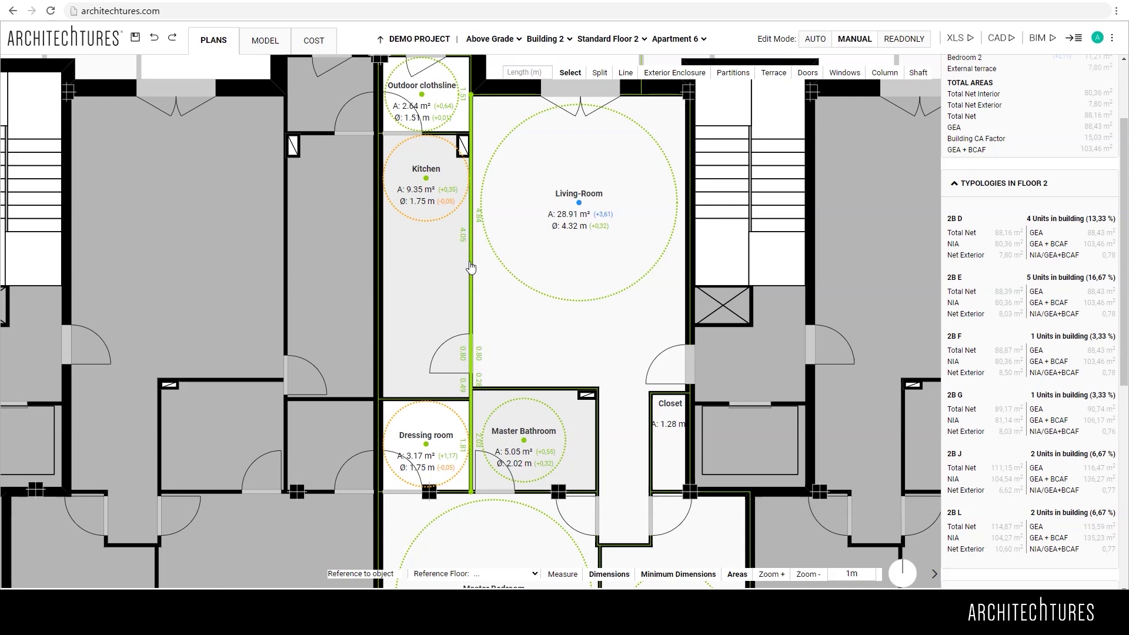
{"action": "left_click", "coordinate": [599, 72]}
{"action": "left_click", "coordinate": [472, 307]}
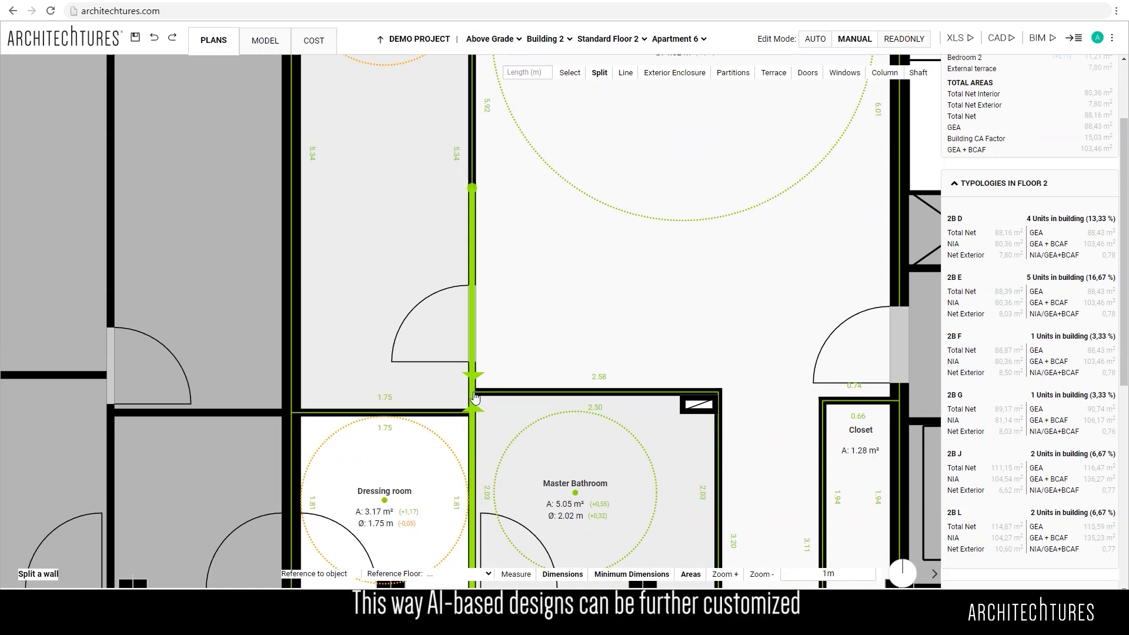
{"action": "scroll", "coordinate": [471, 383], "scroll_direction": "up", "scroll_amount": 3}
{"action": "left_click_drag", "start_coordinate": [477, 219], "coordinate": [600, 219]}
{"action": "scroll", "coordinate": [594, 206], "scroll_direction": "down", "scroll_amount": 2}
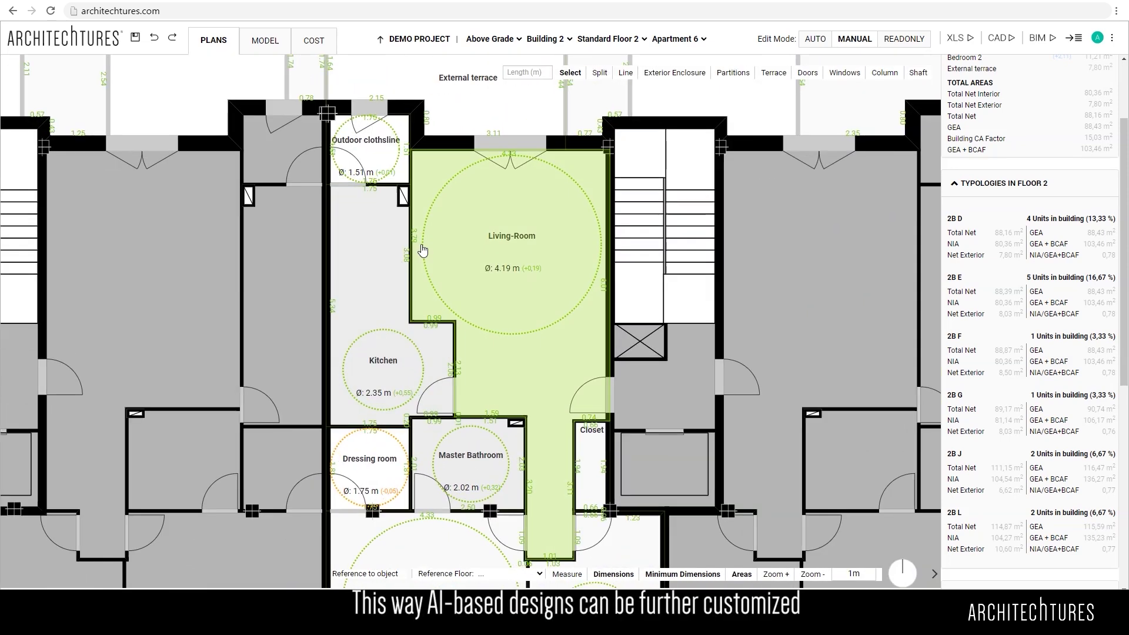
{"action": "scroll", "coordinate": [588, 195], "scroll_direction": "down", "scroll_amount": 1}
{"action": "key", "text": "s"}
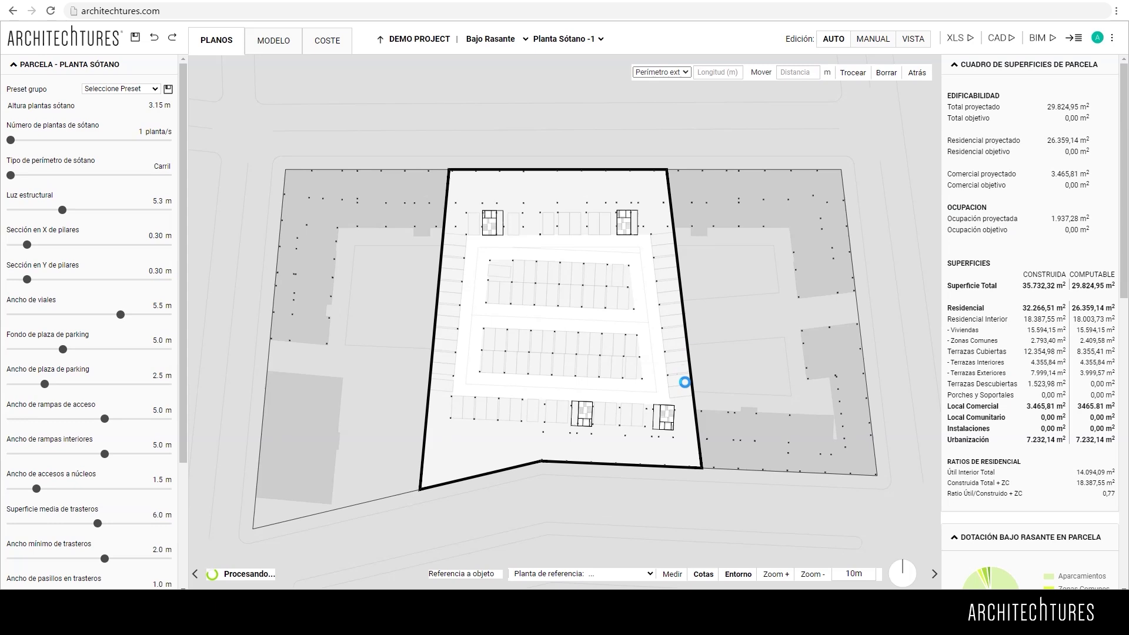
Step: Extend the basement perimeter east and set the basement perimeter type to Trastero
{"action": "left_click_drag", "start_coordinate": [685, 382], "coordinate": [858, 382]}
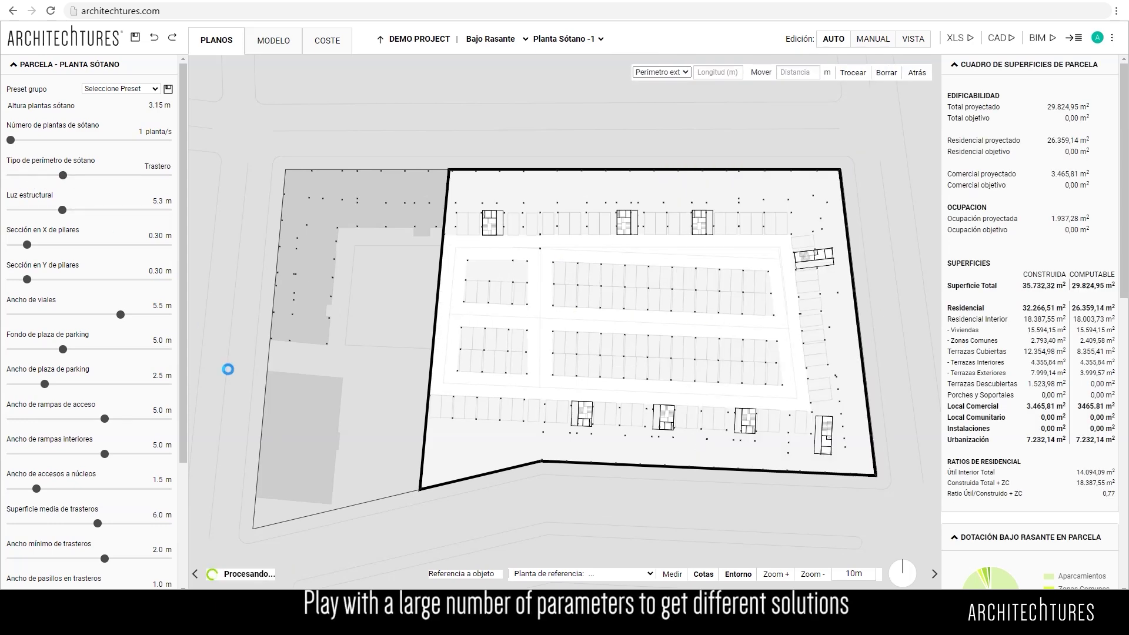
{"action": "left_click_drag", "start_coordinate": [63, 180], "coordinate": [169, 176]}
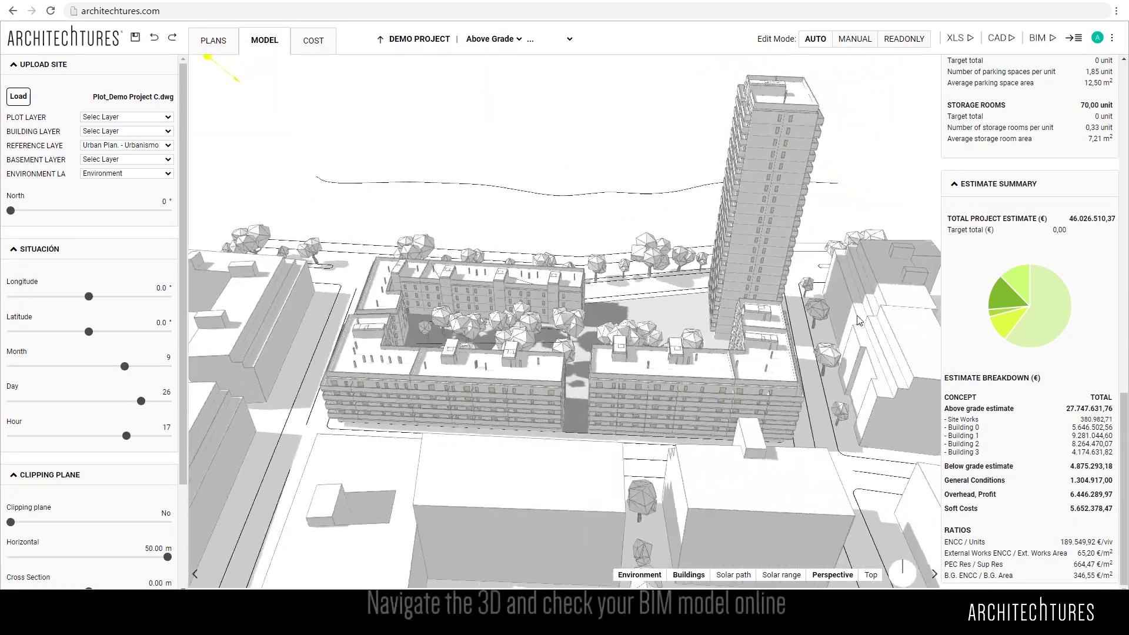
Step: Orbit the 3D view and lower the horizontal clipping plane to expose the apartment floor layouts
{"action": "left_click_drag", "start_coordinate": [858, 321], "coordinate": [1037, 303]}
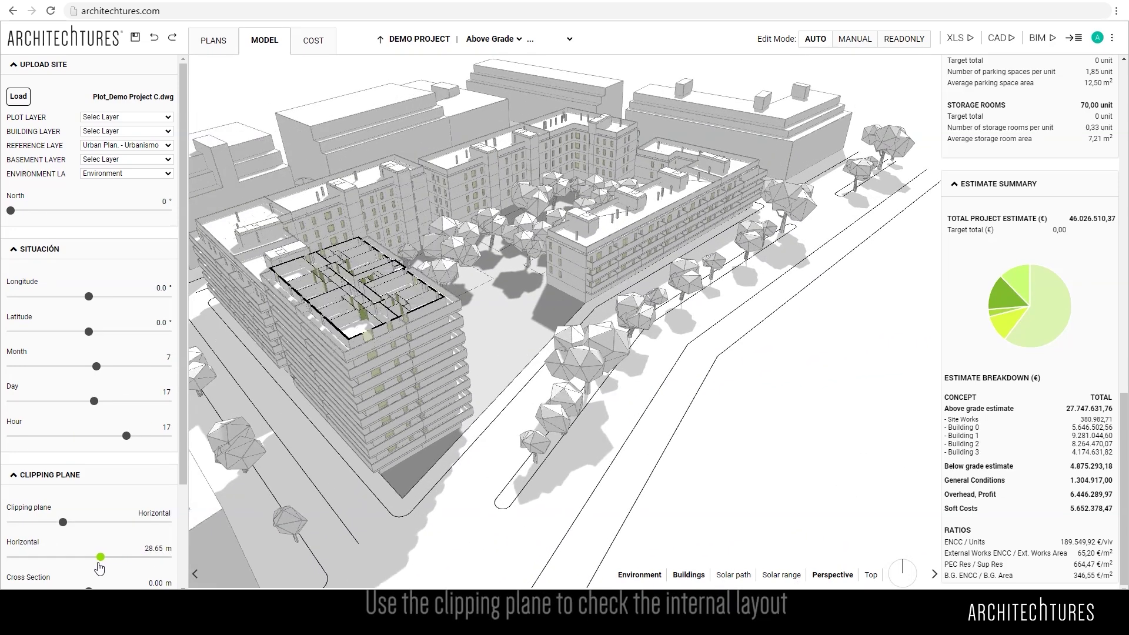
{"action": "left_click_drag", "start_coordinate": [66, 566], "coordinate": [39, 566]}
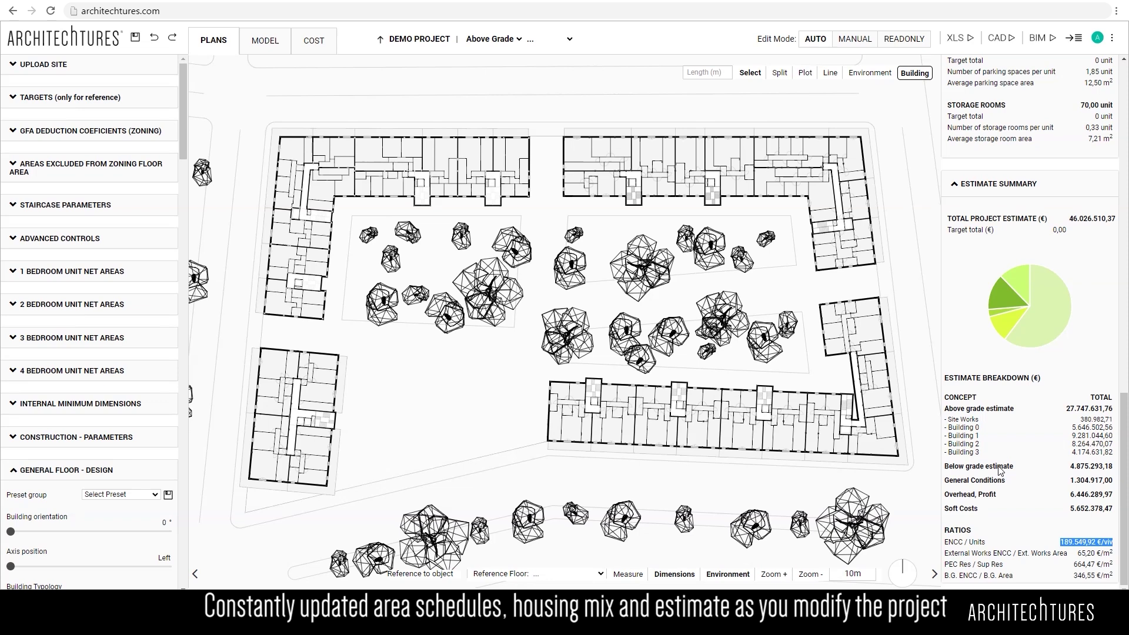
Step: Show the Above Grade Estimate for all buildings and scroll through its cost sections
{"action": "left_click_drag", "start_coordinate": [183, 112], "coordinate": [180, 207]}
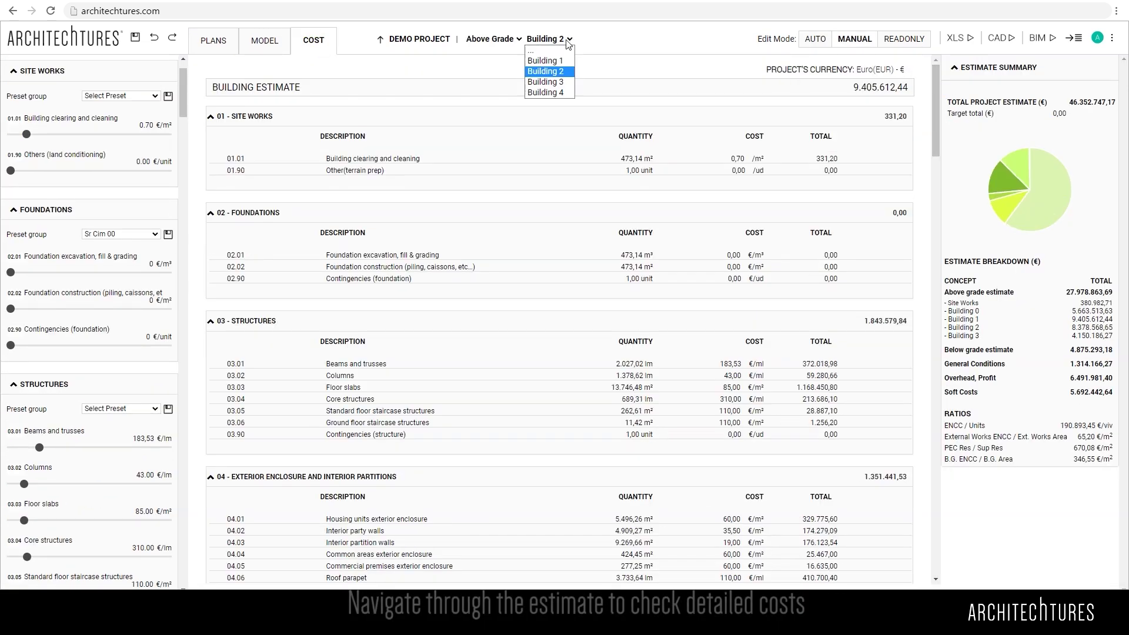
{"action": "left_click", "coordinate": [535, 52]}
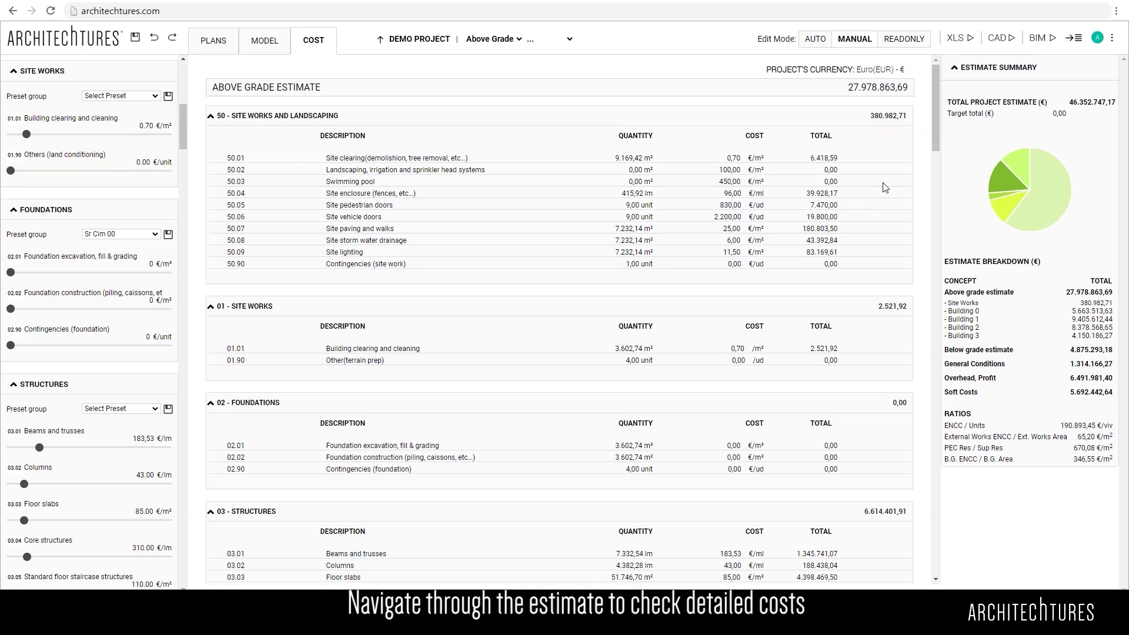
{"action": "left_click_drag", "start_coordinate": [936, 118], "coordinate": [944, 293]}
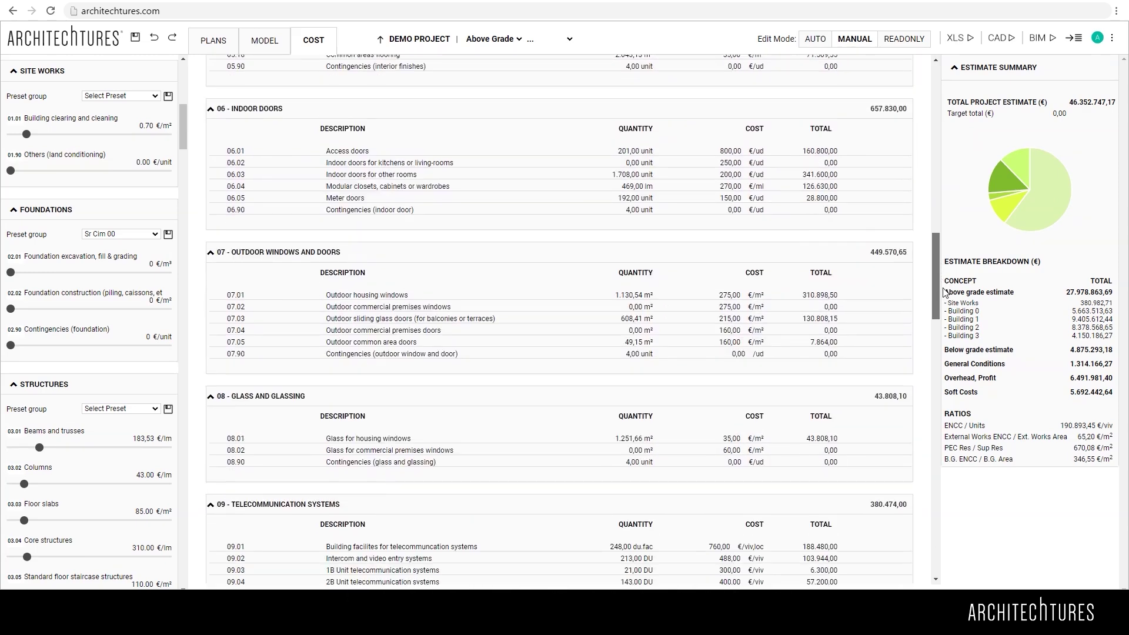
{"action": "scroll", "coordinate": [945, 292], "scroll_direction": "down", "scroll_amount": 2}
{"action": "scroll", "coordinate": [944, 292], "scroll_direction": "down", "scroll_amount": 3}
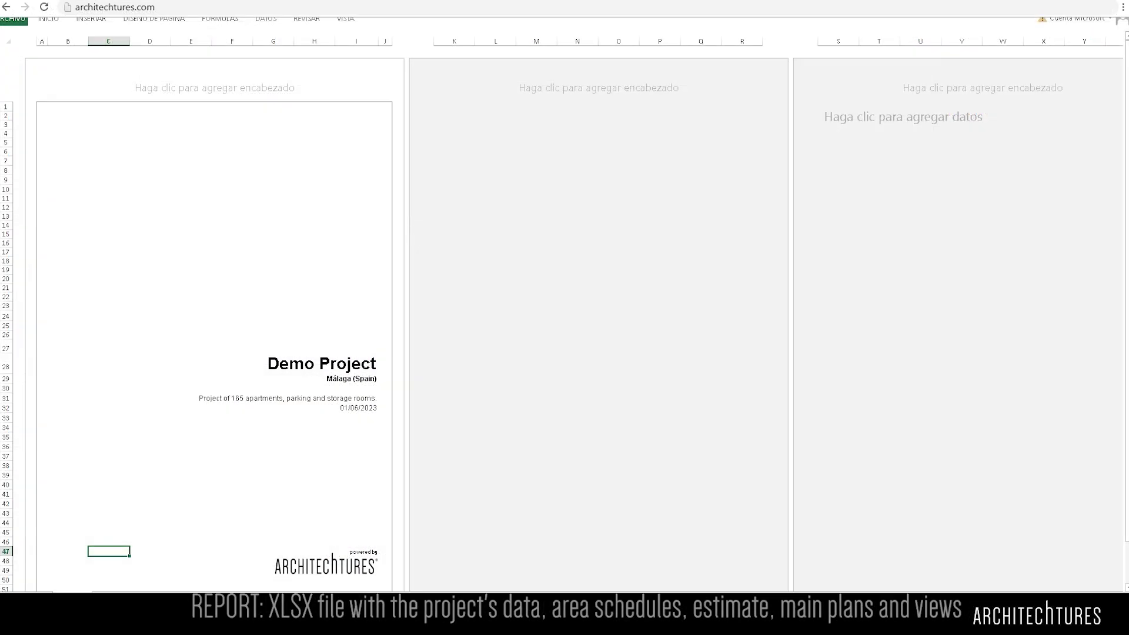